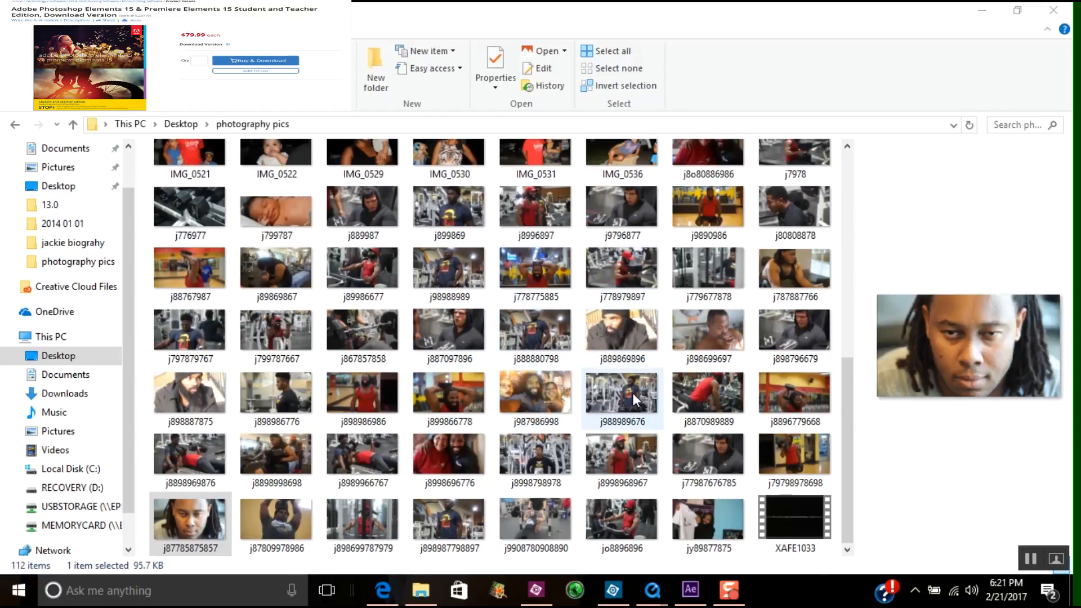
pyautogui.click(708, 400)
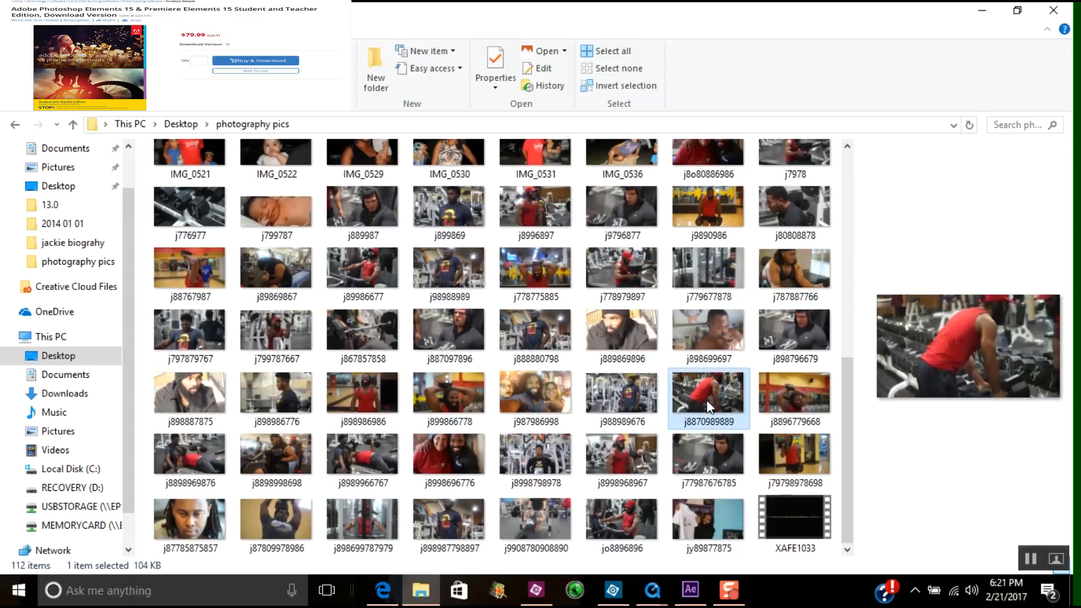
pyautogui.doubleClick(707, 400)
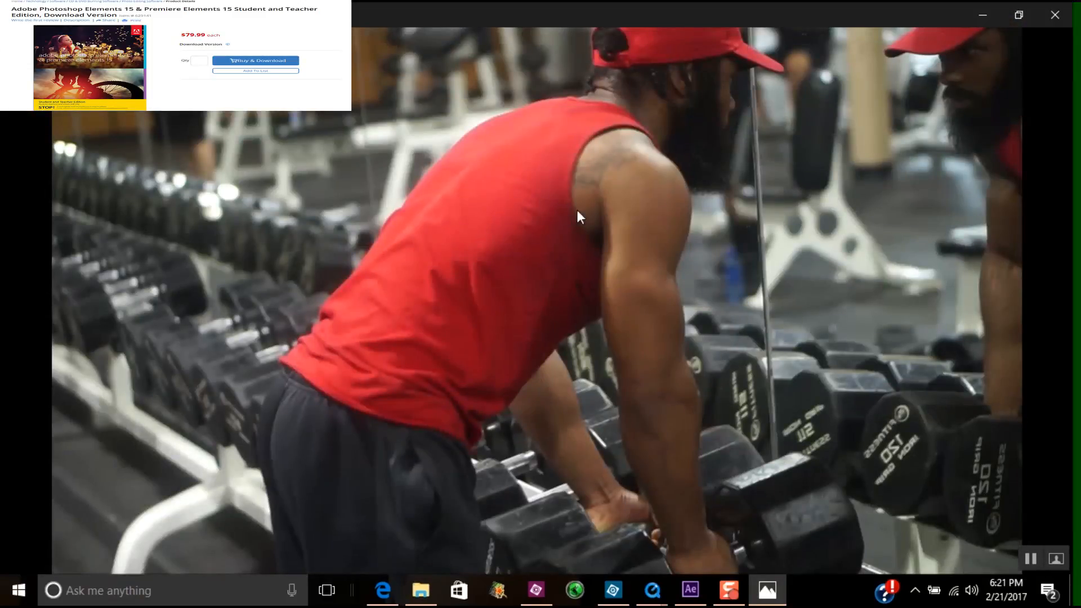
pyautogui.moveTo(706, 200)
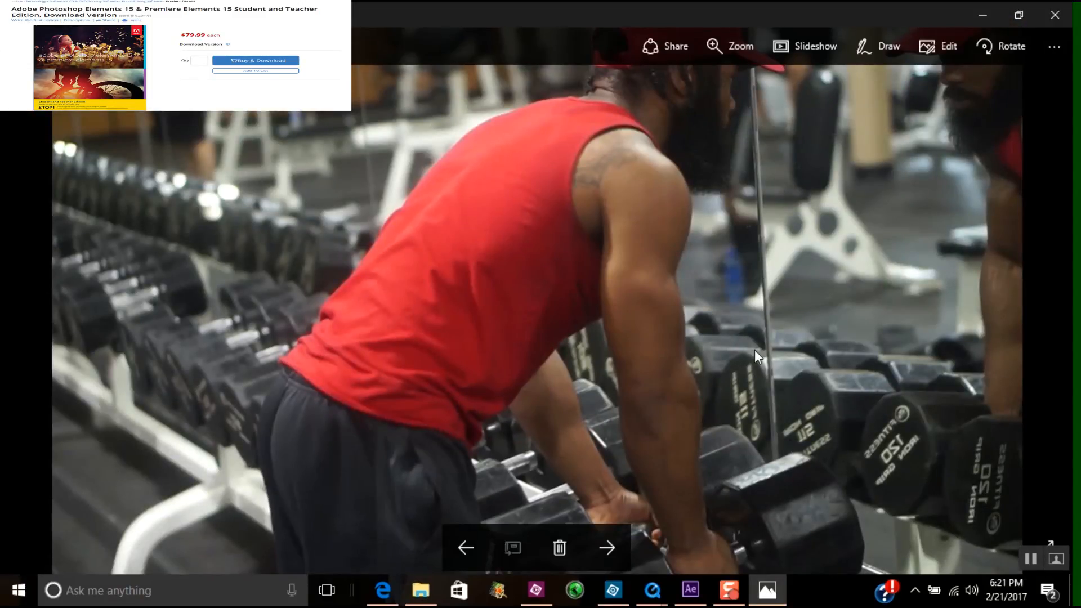
pyautogui.click(1056, 15)
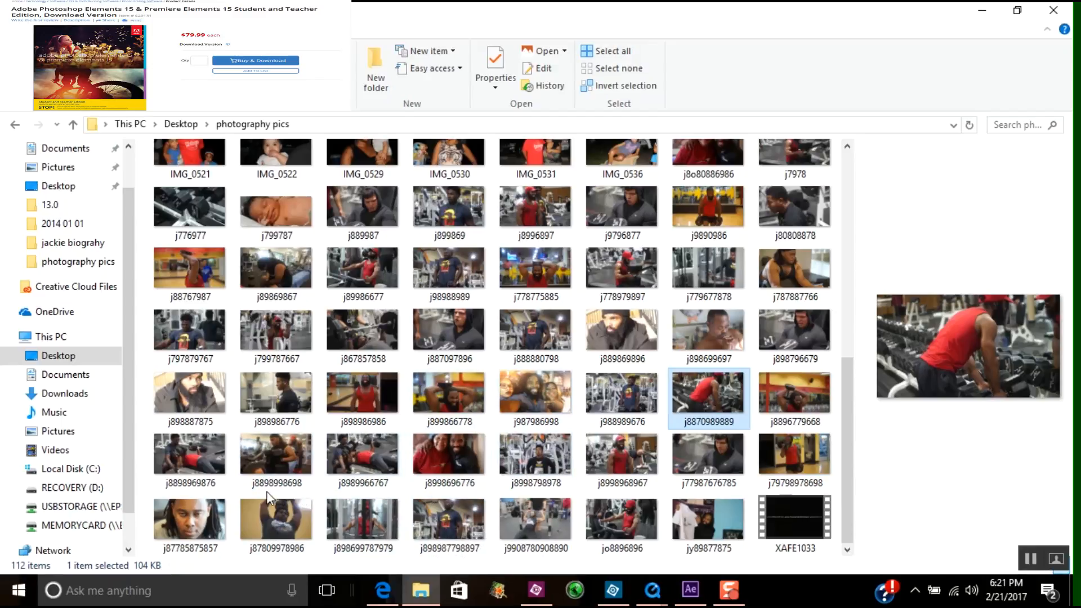
pyautogui.click(201, 507)
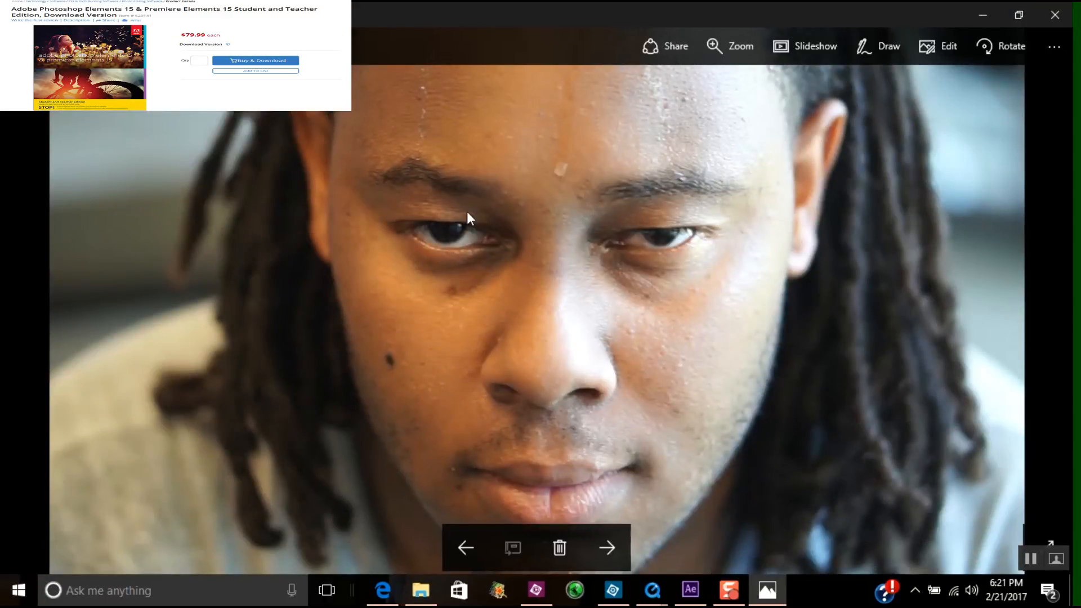
pyautogui.click(1054, 16)
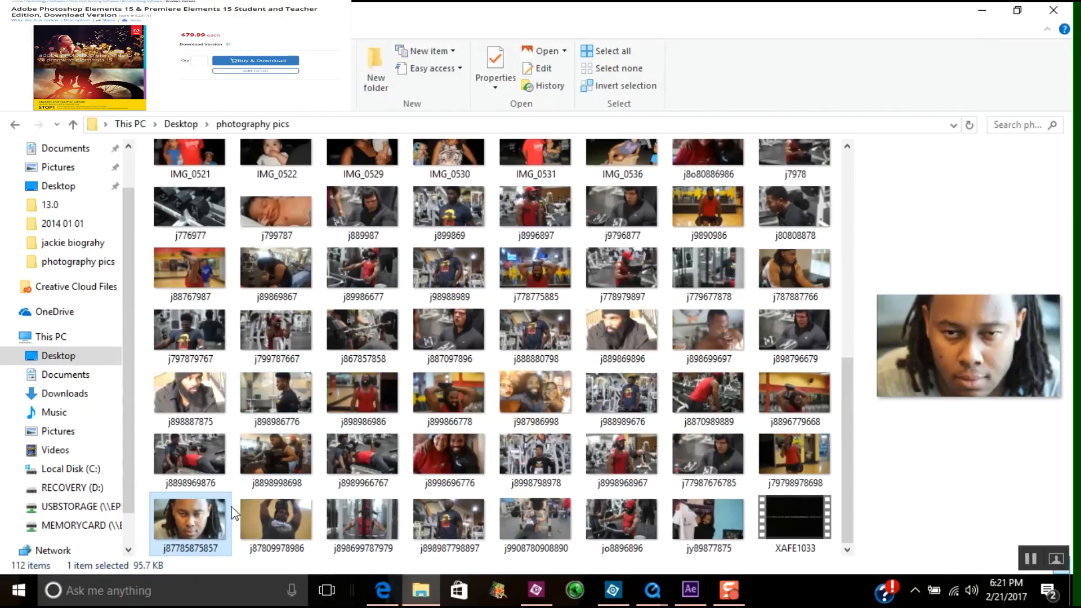
pyautogui.doubleClick(186, 522)
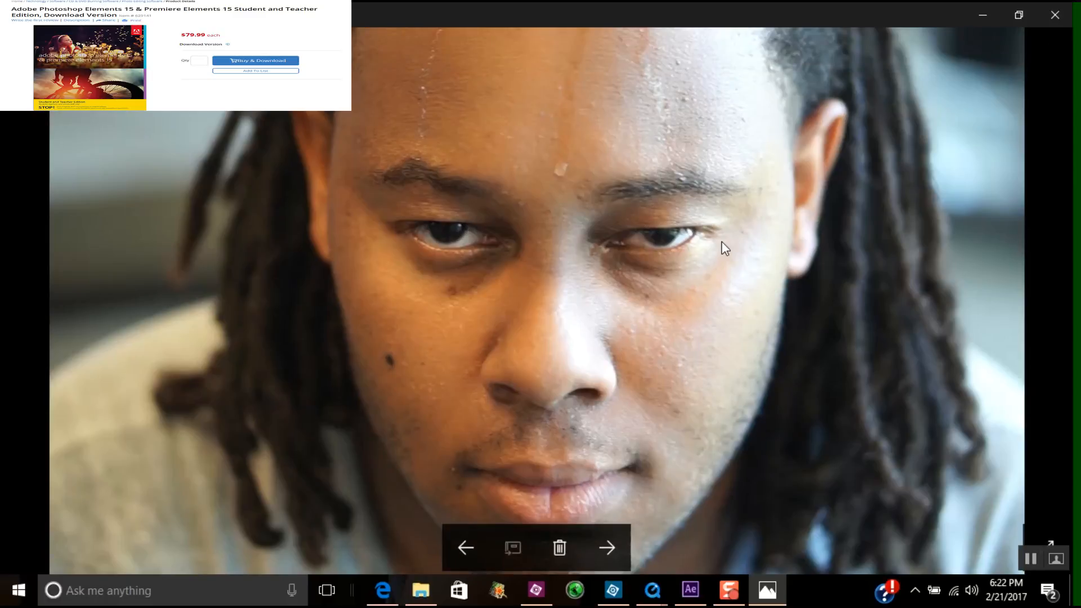
pyautogui.click(1059, 13)
pyautogui.moveTo(191, 510); pyautogui.dragTo(636, 563)
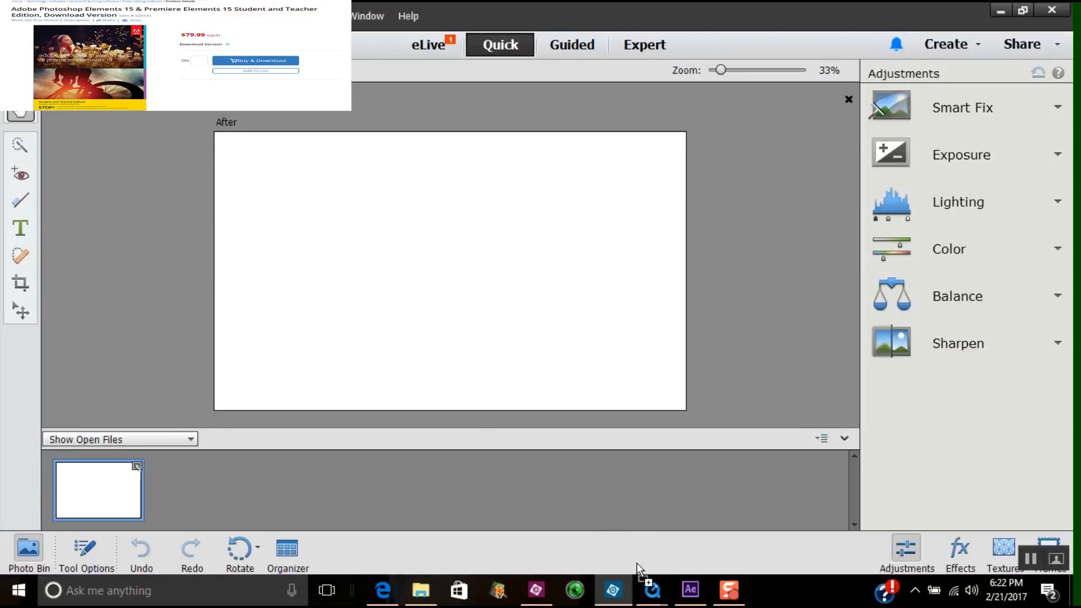
pyautogui.moveTo(598, 512); pyautogui.dragTo(473, 302)
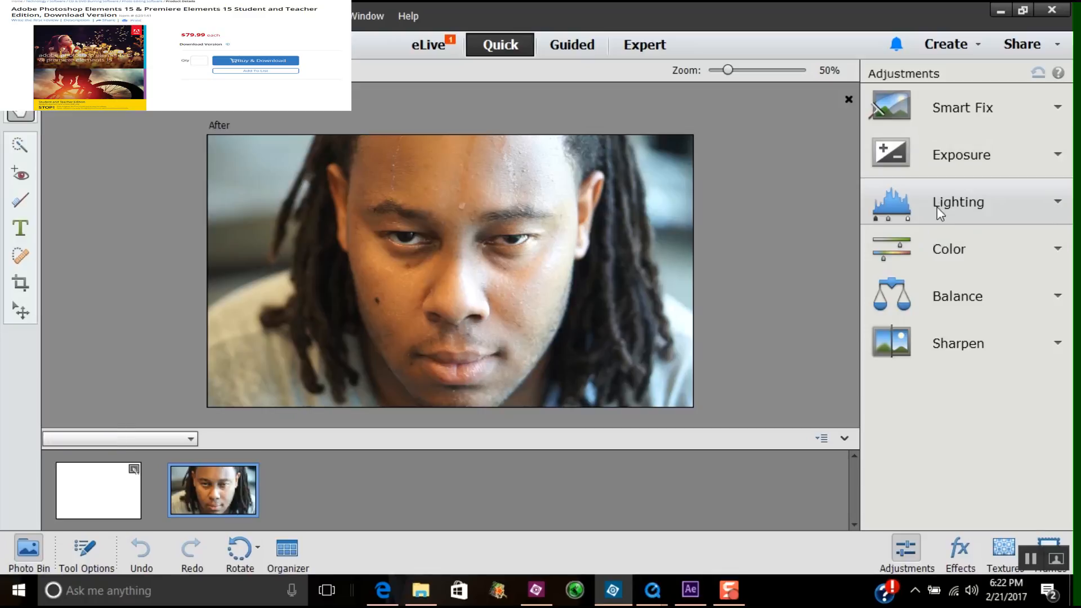
pyautogui.click(937, 205)
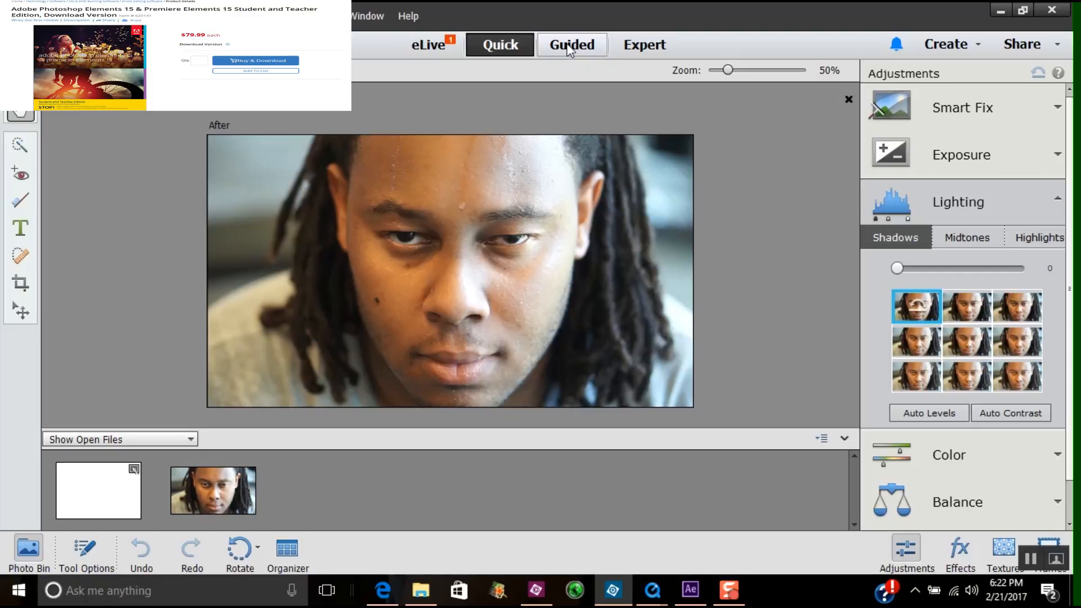
pyautogui.click(566, 47)
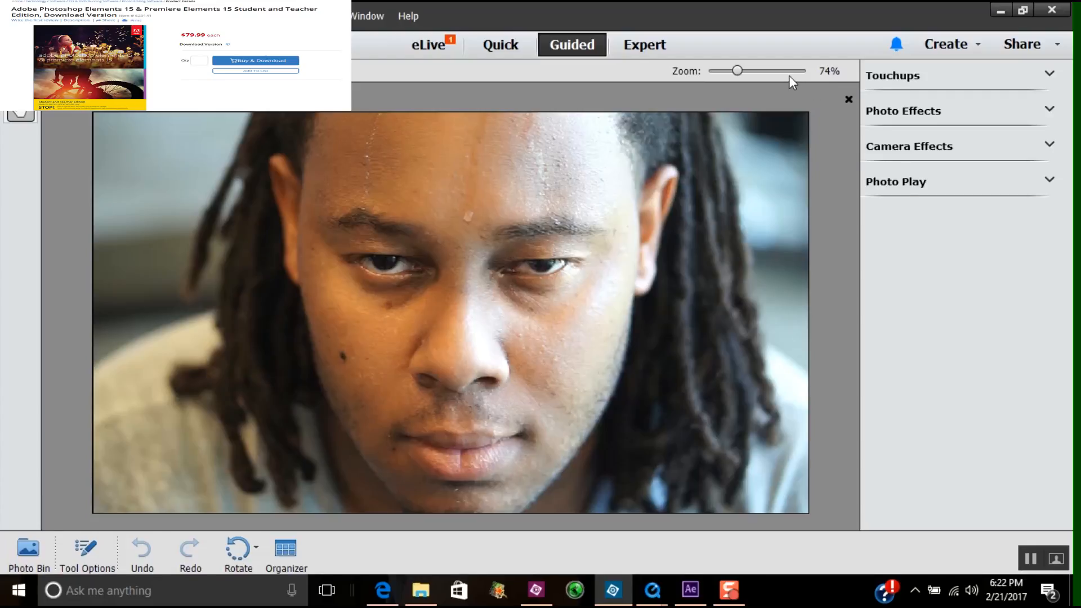
# Try Lighten and Darken on the portrait with raised shadows, highlights and midtones, and discard the adjustment.
pyautogui.click(907, 79)
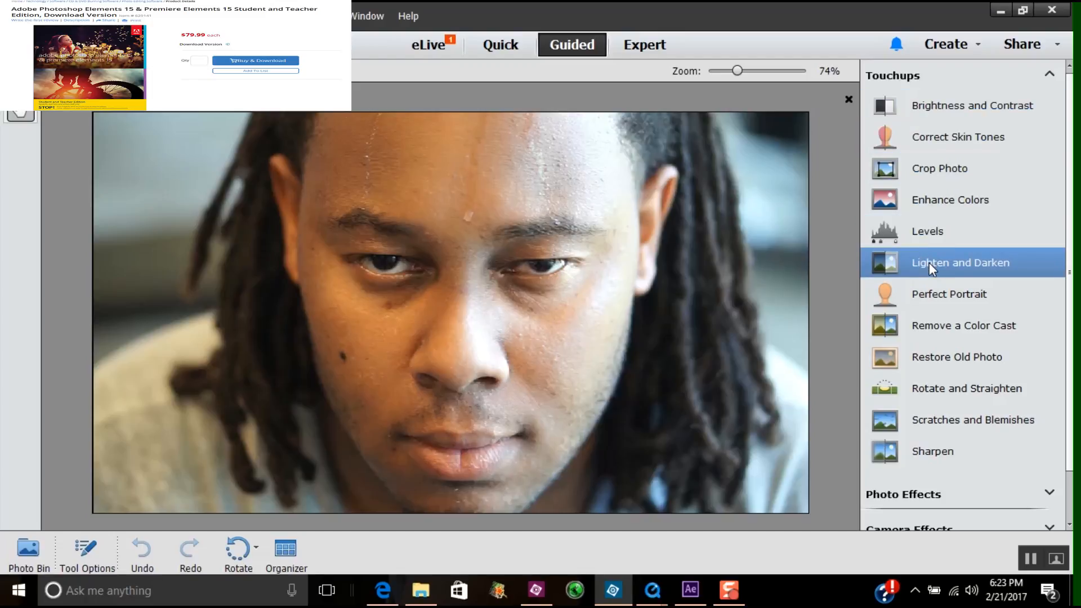
pyautogui.click(951, 262)
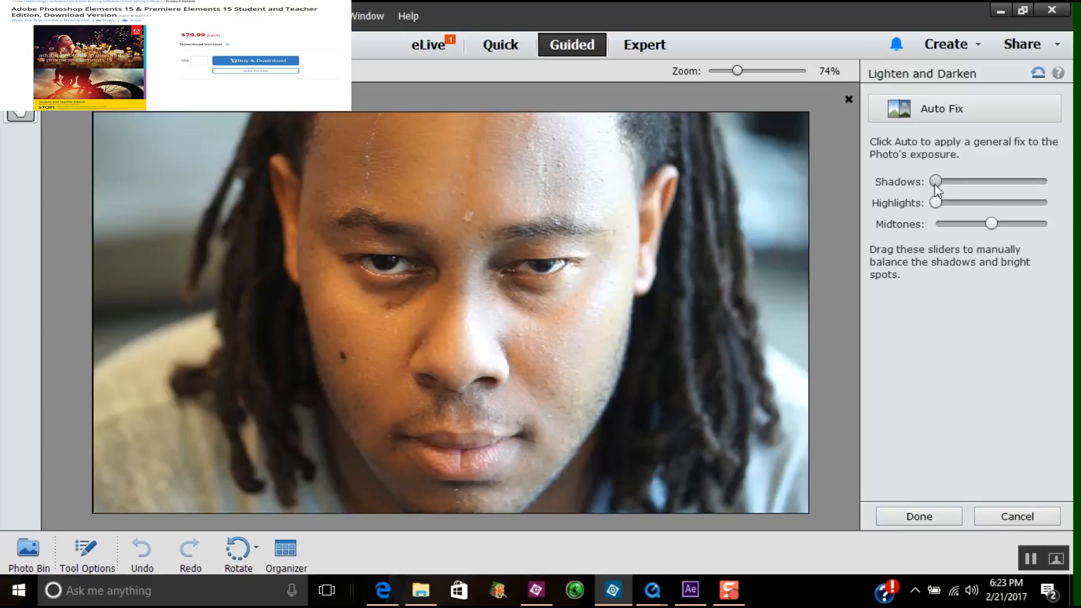
pyautogui.moveTo(938, 181); pyautogui.dragTo(944, 179)
pyautogui.moveTo(938, 182); pyautogui.dragTo(995, 184)
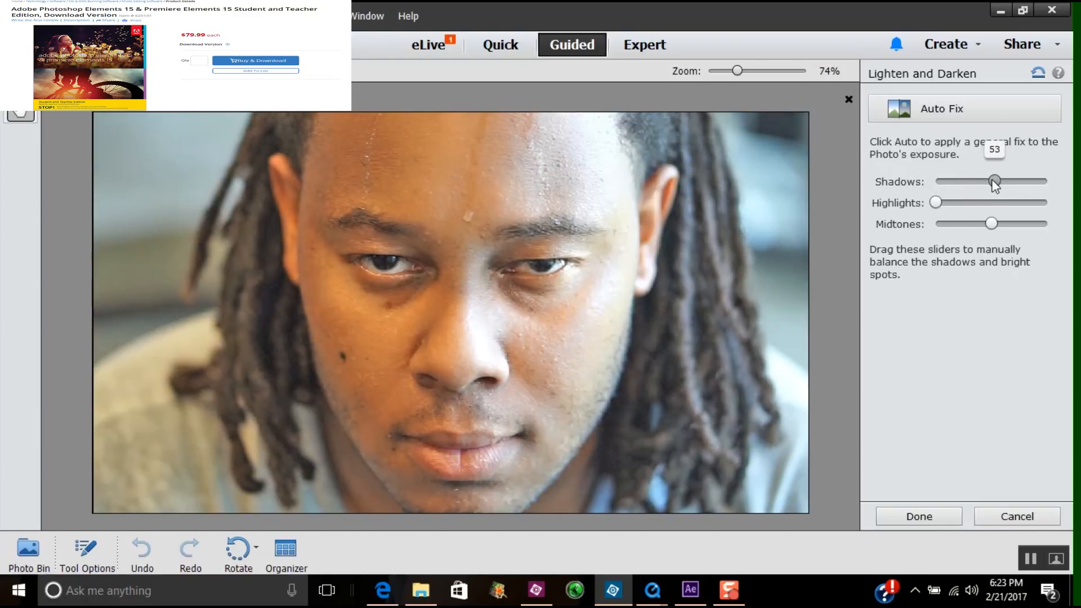
pyautogui.moveTo(999, 183)
pyautogui.mouseDown()
pyautogui.moveTo(1005, 177)
pyautogui.moveTo(876, 183)
pyautogui.moveTo(1013, 181)
pyautogui.mouseUp()
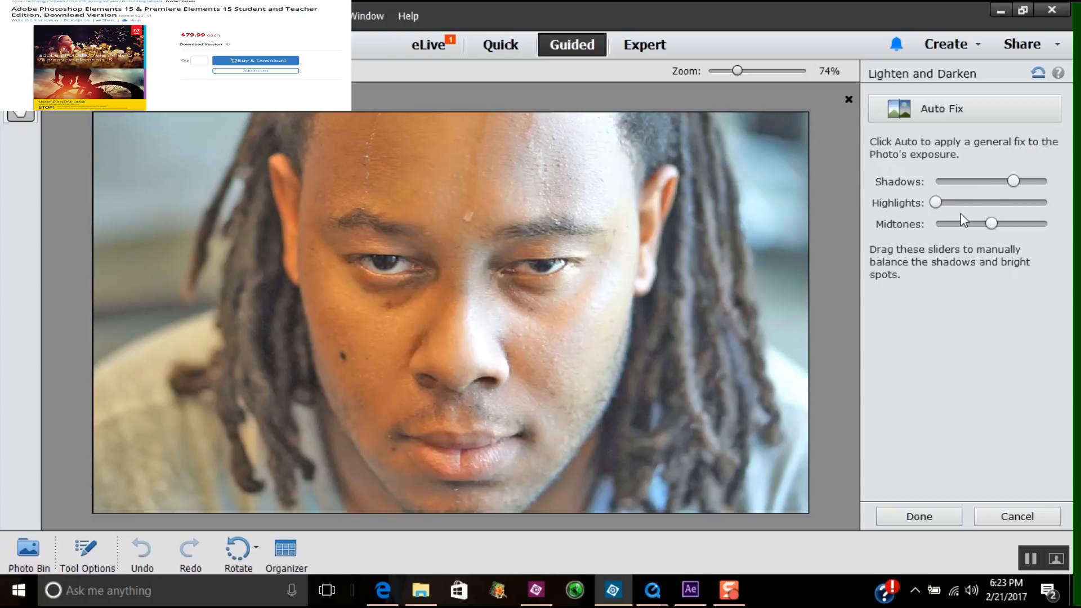
pyautogui.moveTo(936, 203); pyautogui.dragTo(1036, 229)
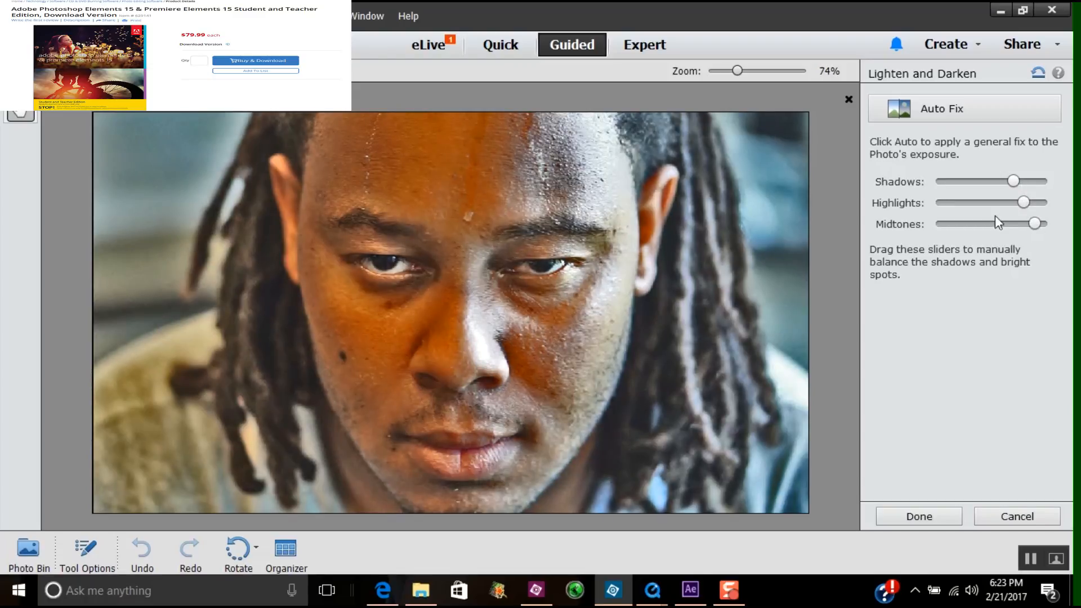
pyautogui.moveTo(1036, 223); pyautogui.dragTo(1012, 224)
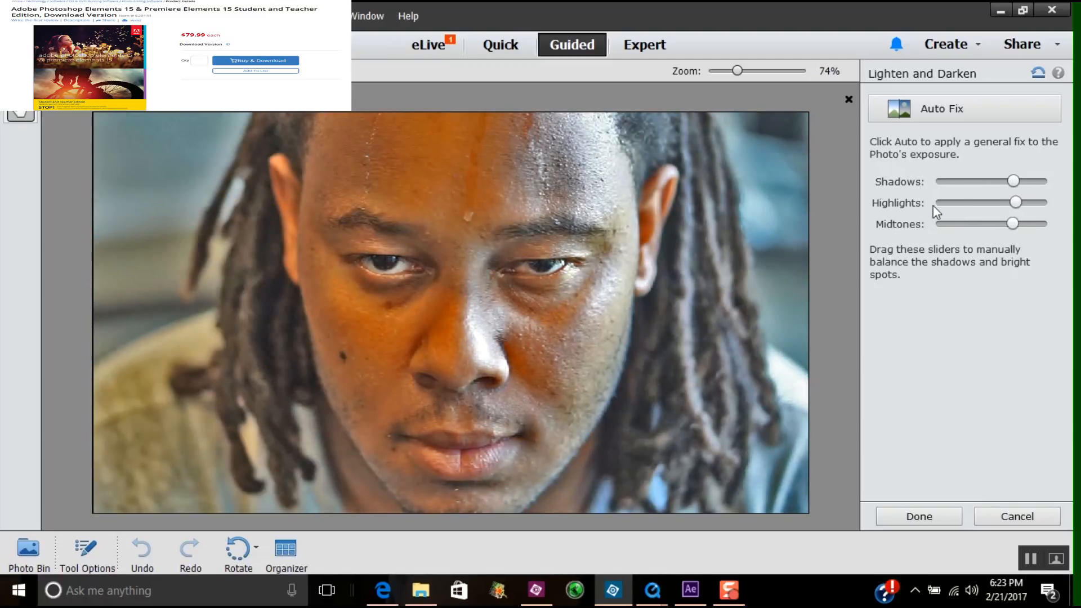
pyautogui.moveTo(1016, 202); pyautogui.dragTo(972, 203)
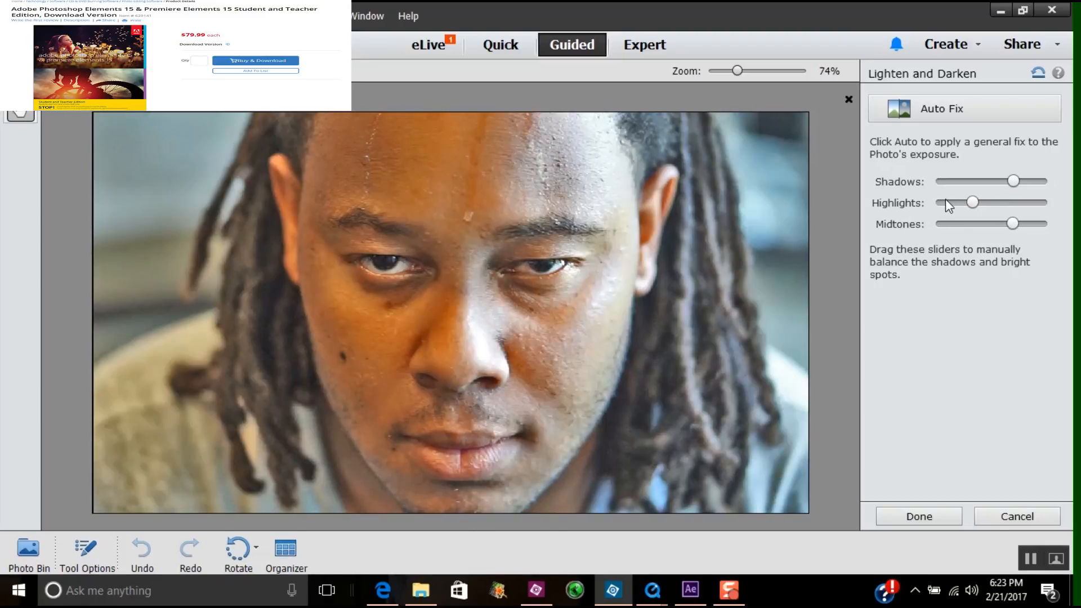
pyautogui.moveTo(951, 203); pyautogui.dragTo(978, 180)
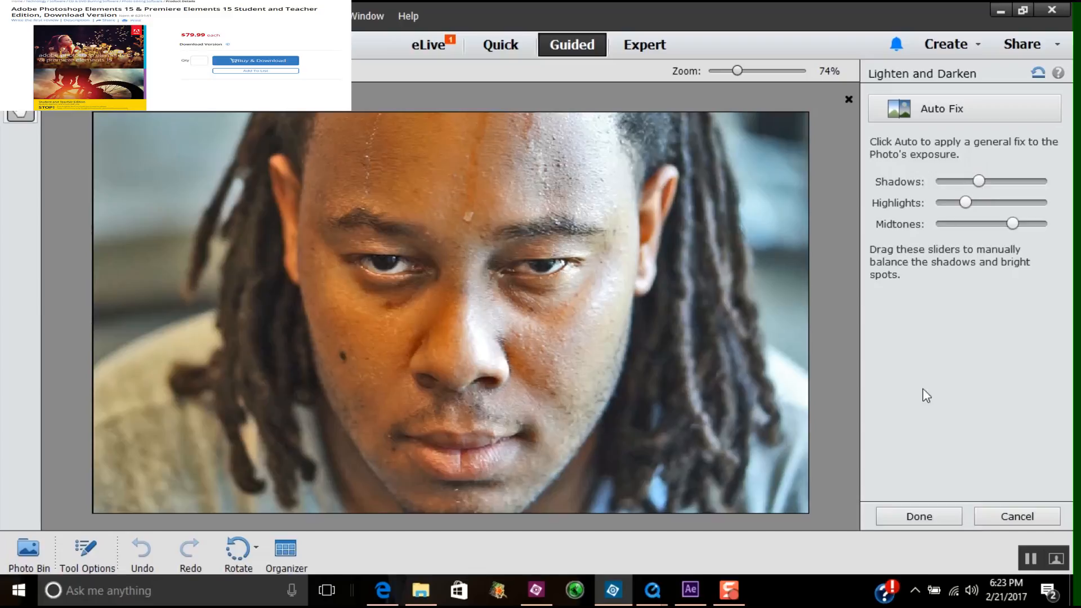
pyautogui.click(998, 518)
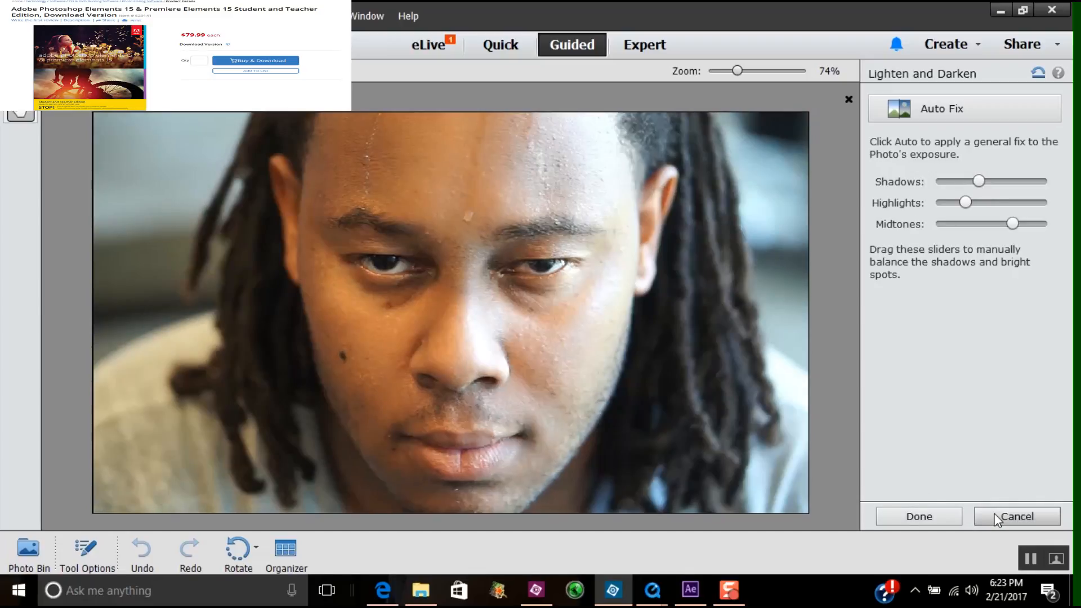
# Try the Saturated Film Effect on the portrait, applying it repeatedly to intensify the colors, and discard it.
pyautogui.scroll(-2, 968, 352)
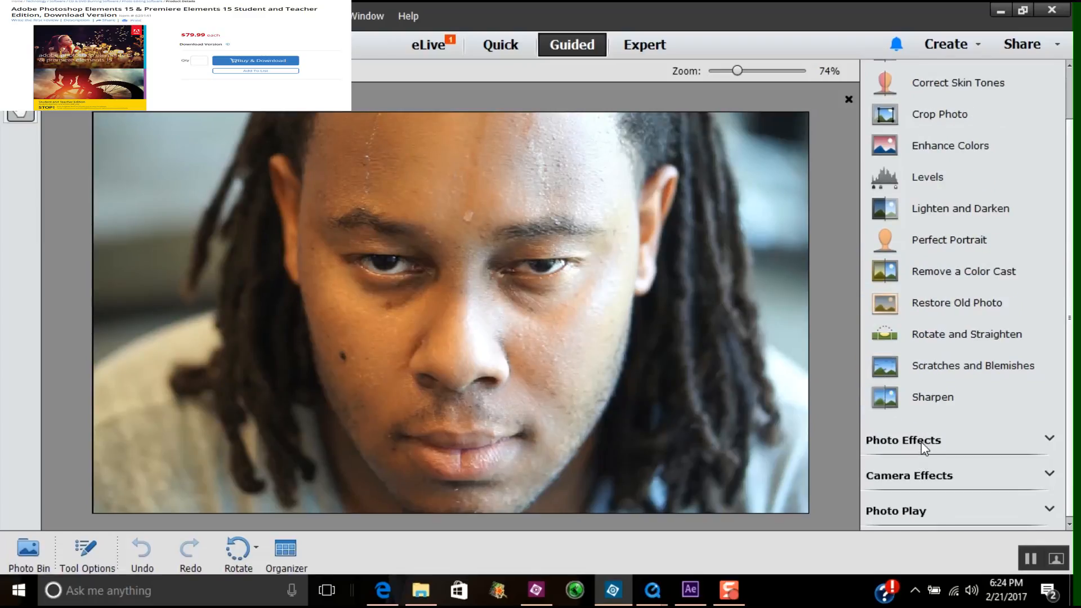
pyautogui.click(921, 441)
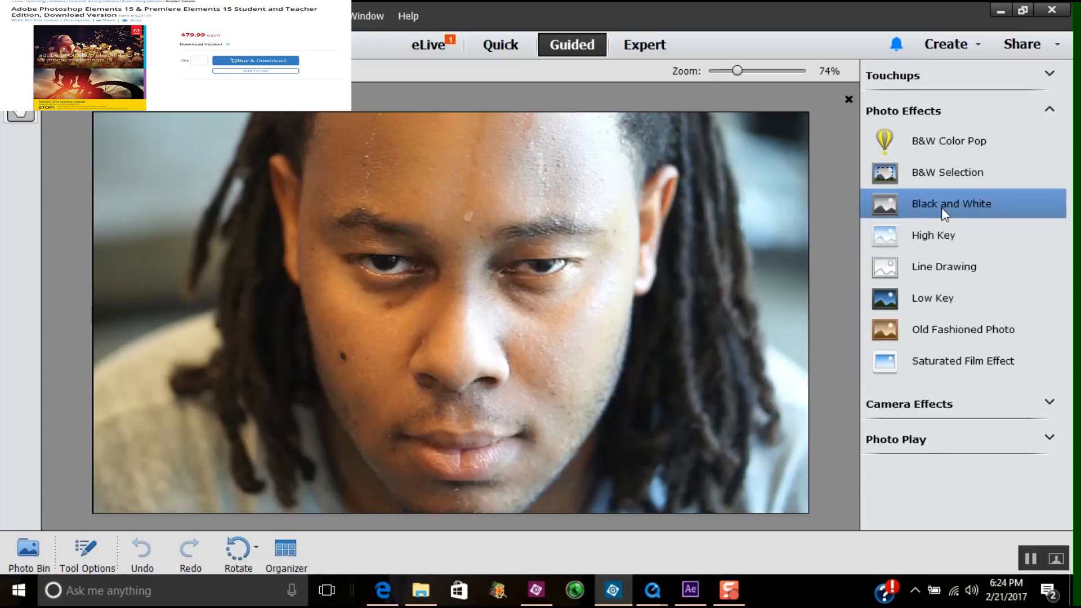
pyautogui.click(940, 358)
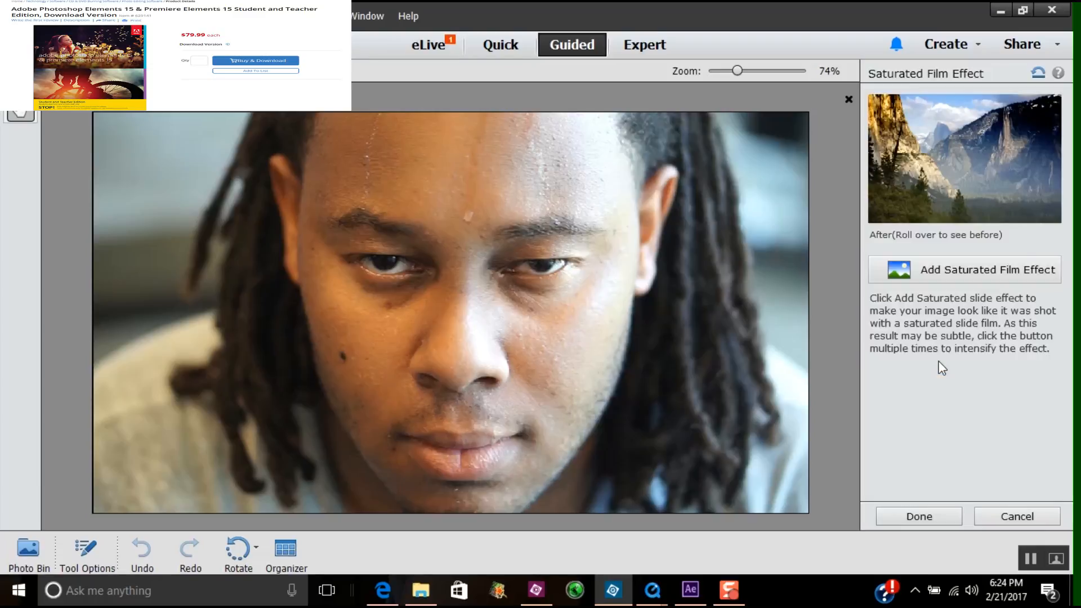
pyautogui.click(955, 269)
pyautogui.click(950, 268)
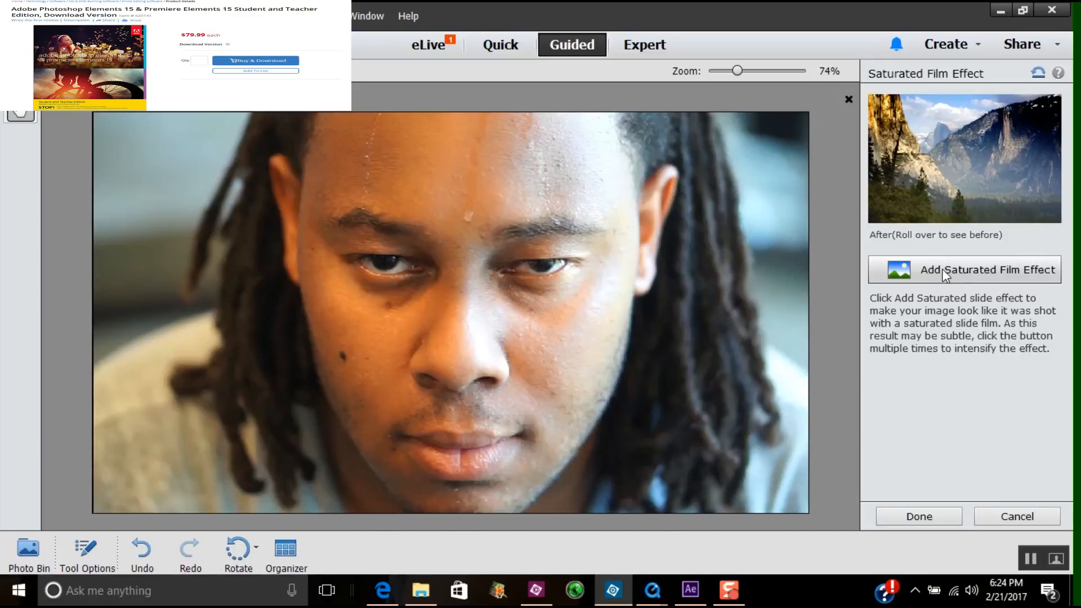
pyautogui.click(944, 271)
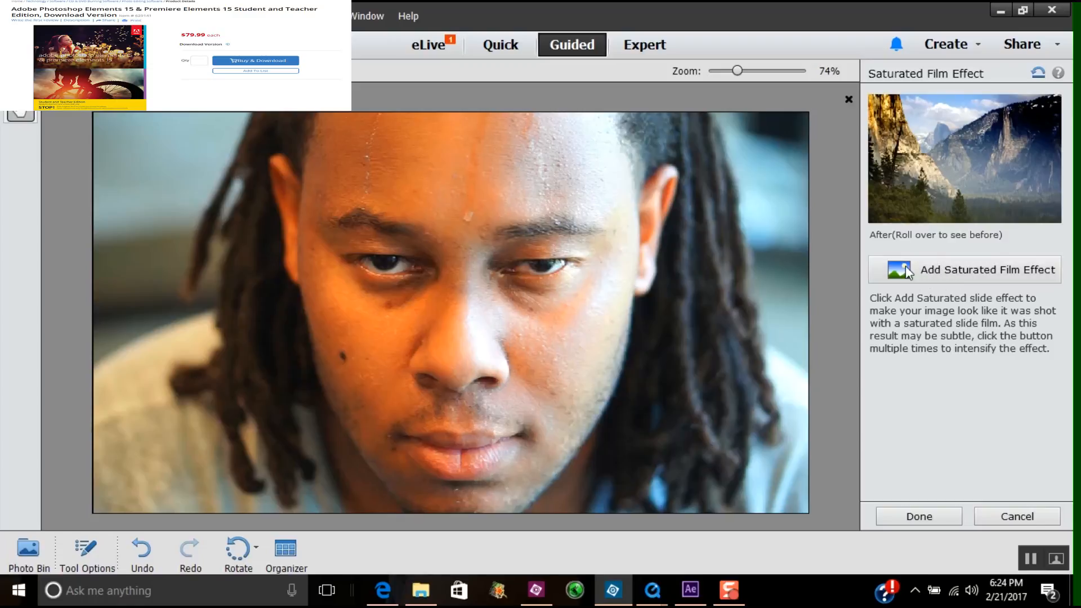
pyautogui.click(997, 275)
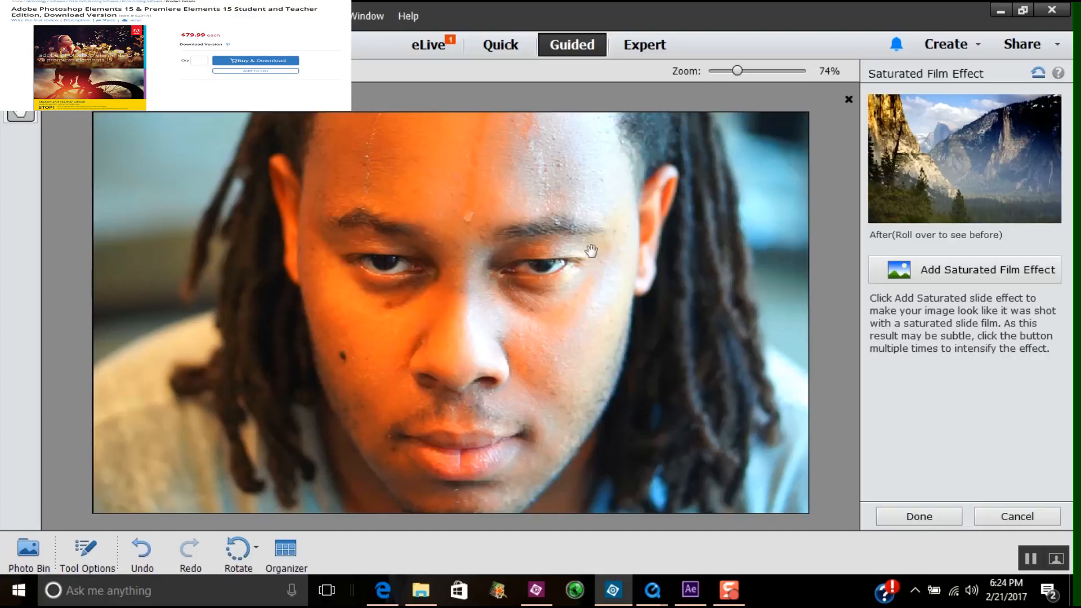
pyautogui.click(1027, 516)
# Apply the Orton Effect to the portrait with blur raised to about a quarter of its range.
pyautogui.click(939, 404)
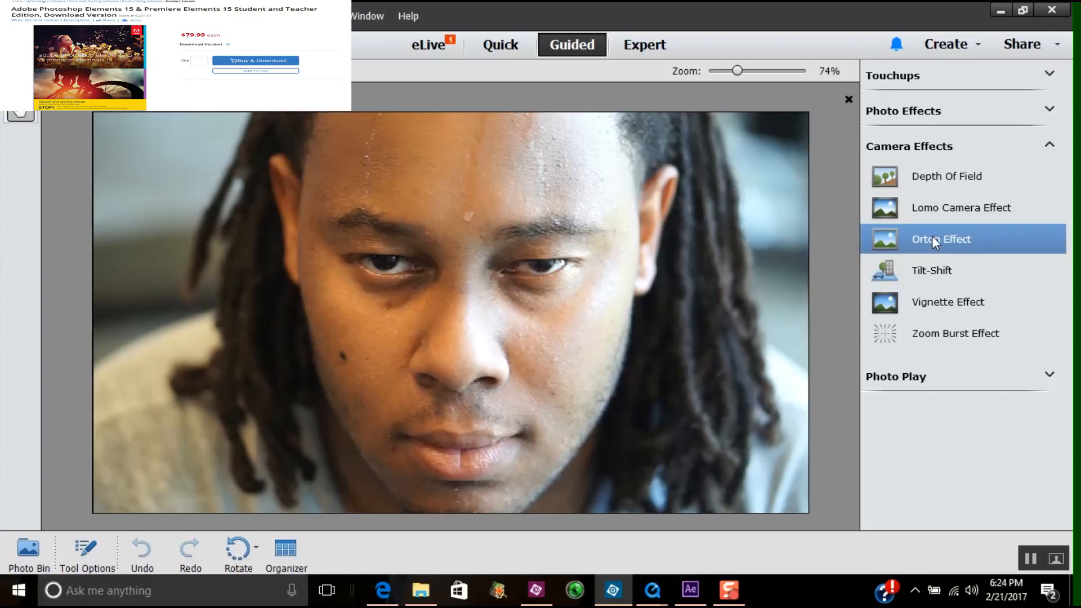
pyautogui.click(932, 241)
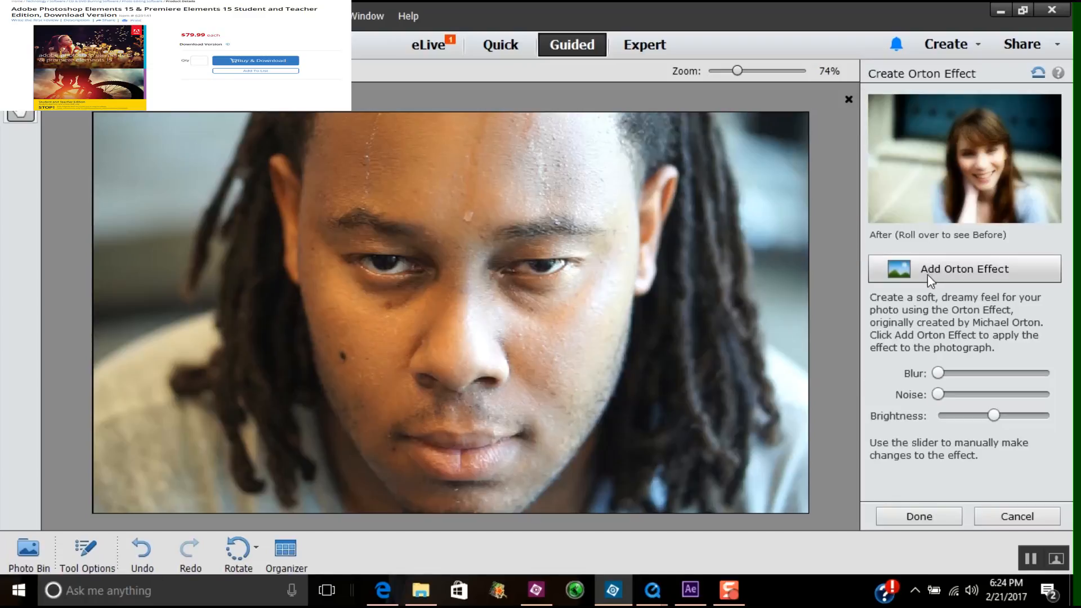
pyautogui.click(932, 273)
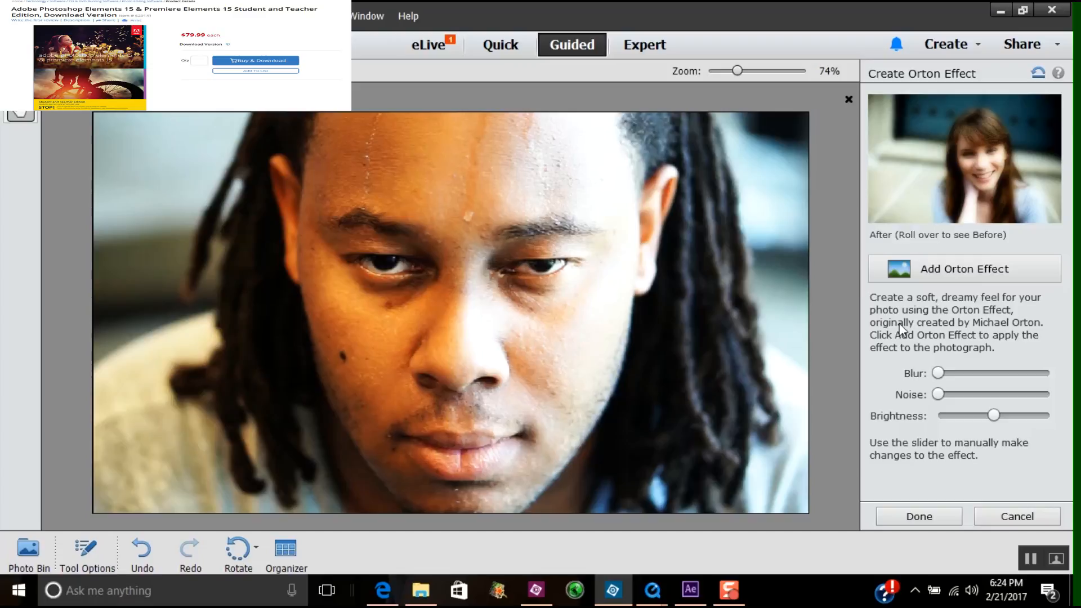
pyautogui.moveTo(938, 372); pyautogui.dragTo(968, 377)
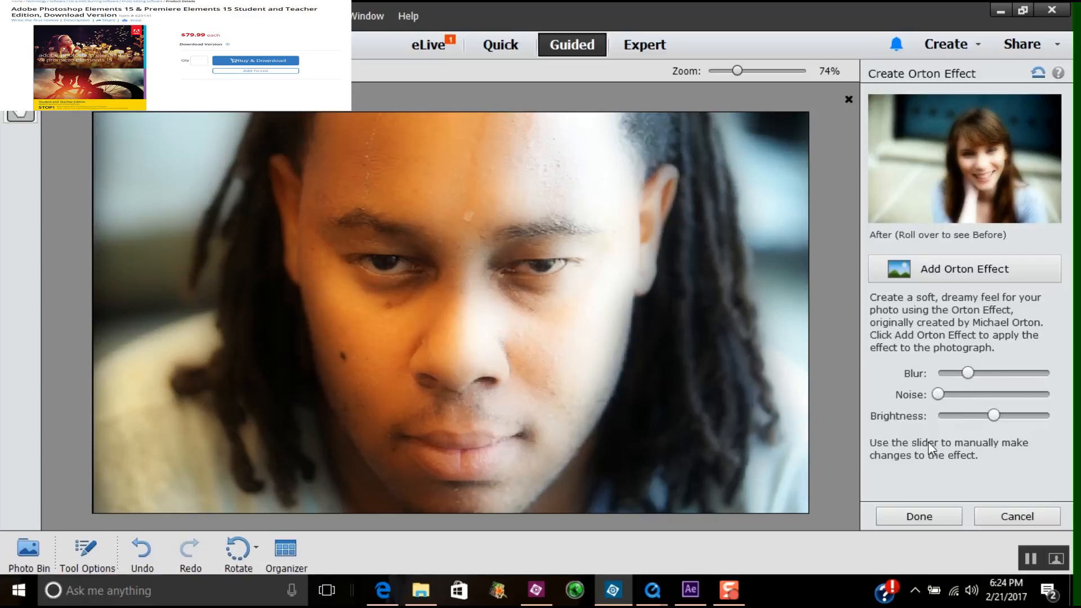
pyautogui.click(910, 513)
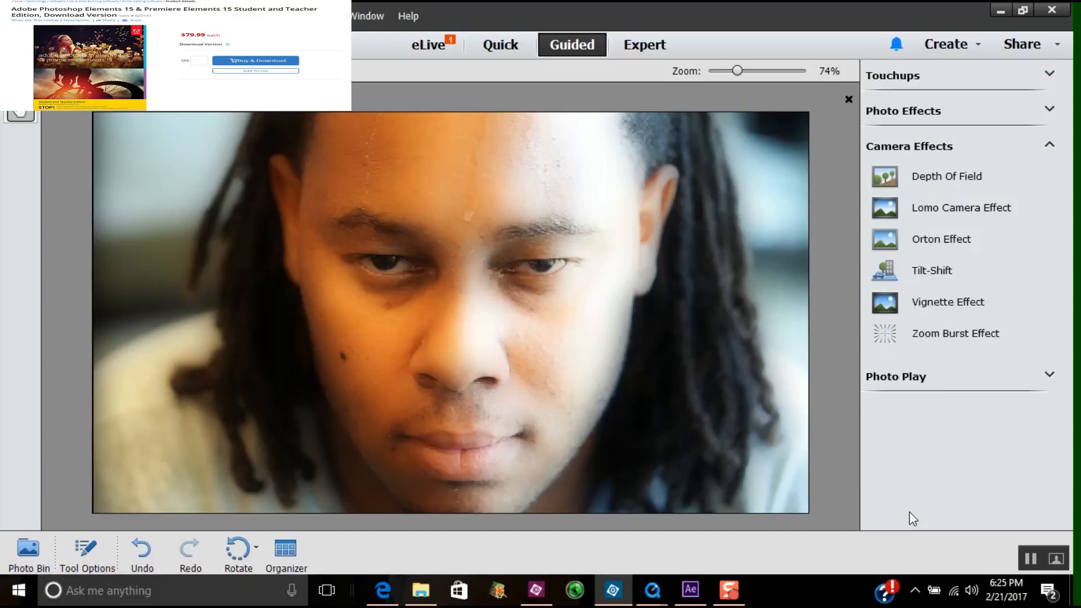
# Darken the portrait's midtones with Lighten and Darken, moving Midtones to about three quarters of its range.
pyautogui.click(944, 82)
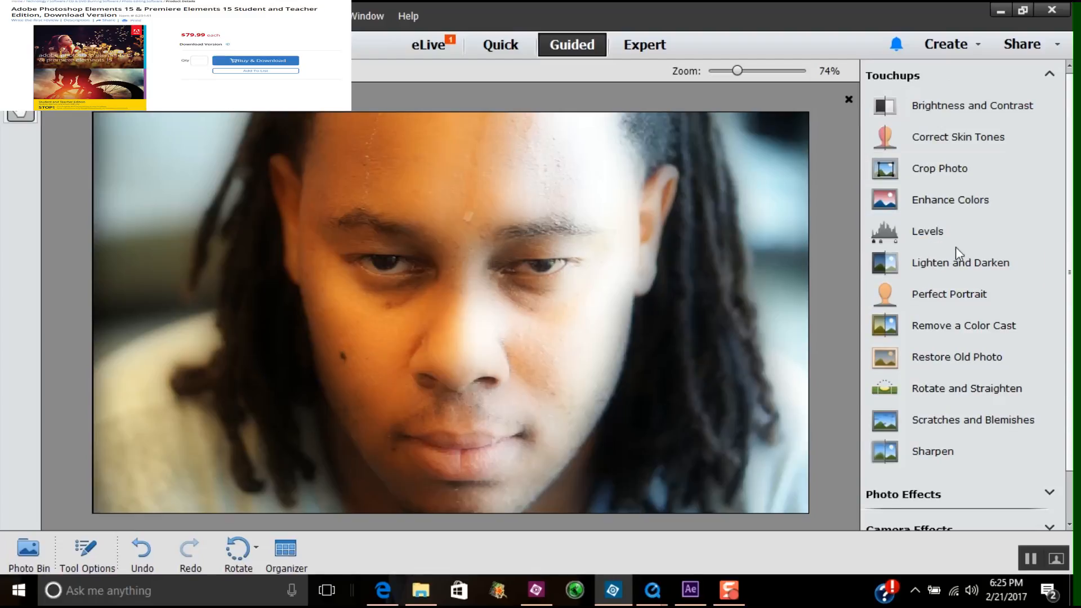
pyautogui.click(939, 274)
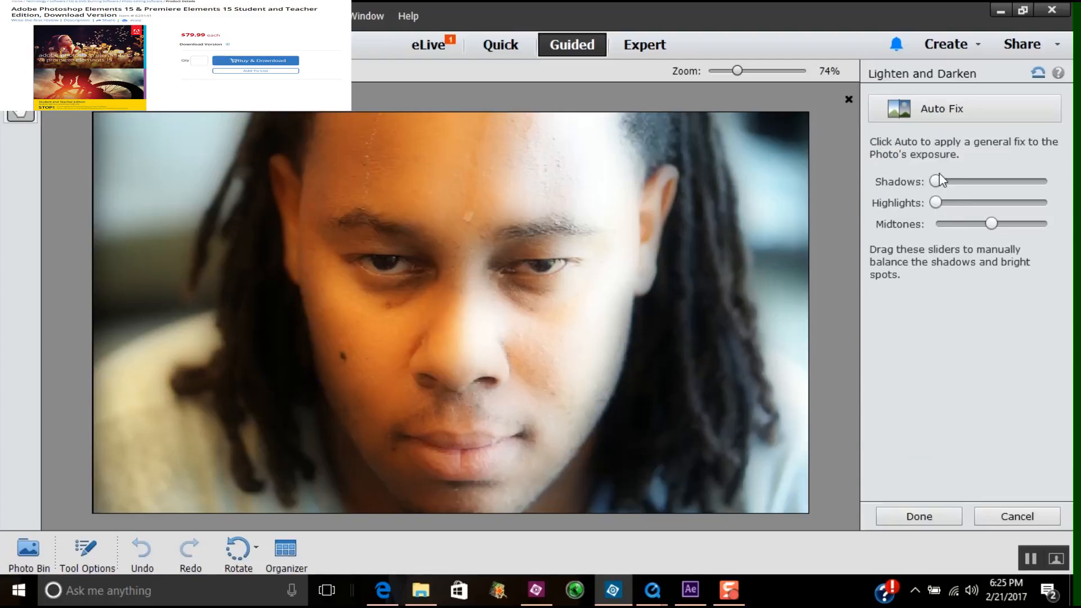
pyautogui.moveTo(938, 181)
pyautogui.mouseDown()
pyautogui.moveTo(963, 184)
pyautogui.moveTo(936, 185)
pyautogui.moveTo(959, 202)
pyautogui.moveTo(936, 203)
pyautogui.mouseUp()
pyautogui.moveTo(991, 224); pyautogui.dragTo(1020, 228)
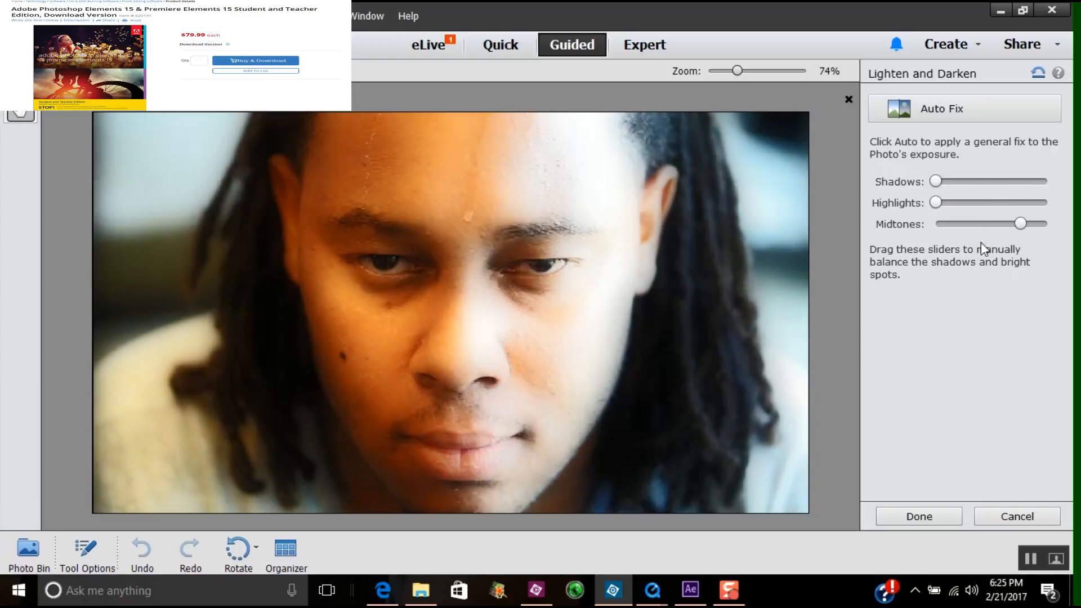
pyautogui.click(917, 516)
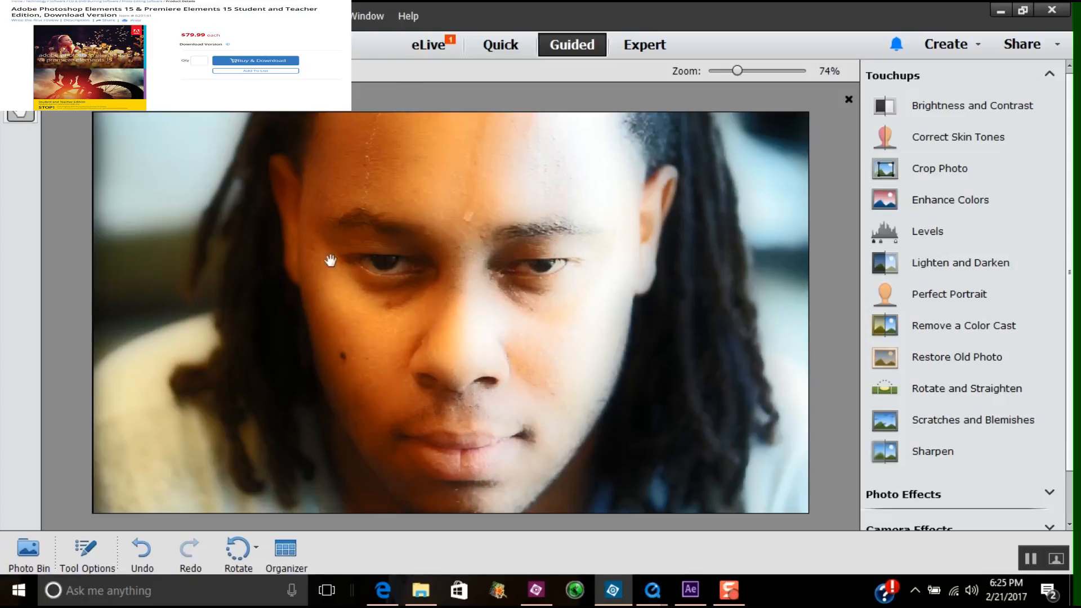
# Undo the midtone darkening and the Orton Effect on the portrait.
pyautogui.click(157, 549)
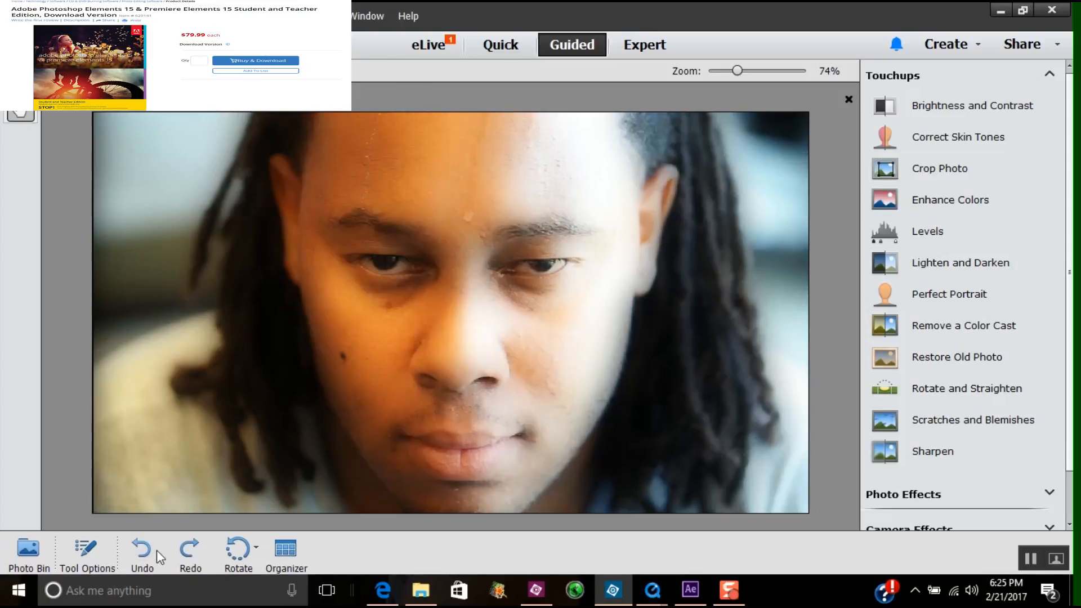
pyautogui.click(156, 550)
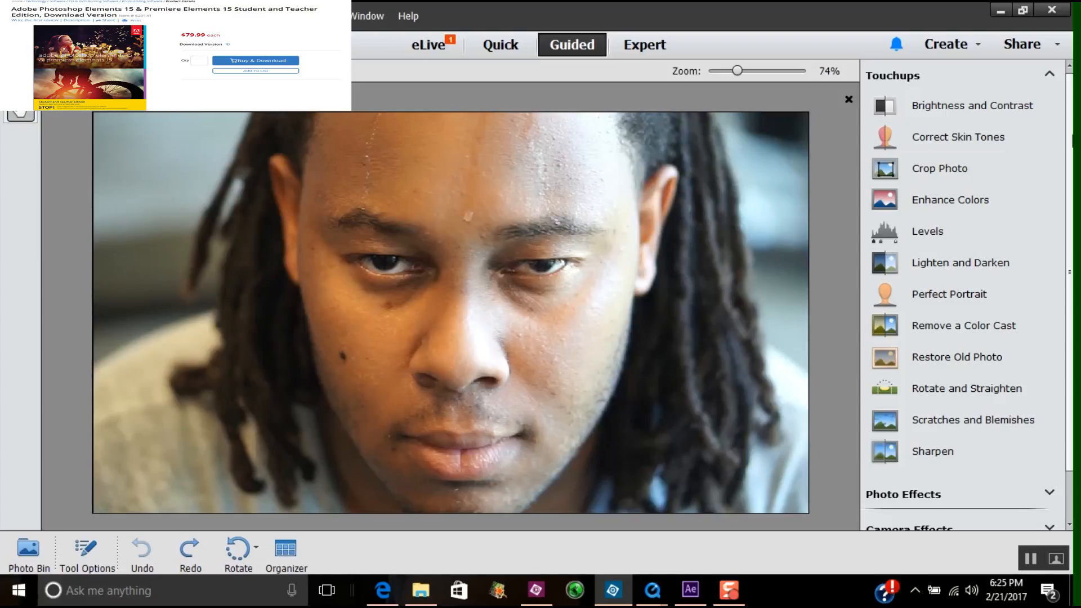
# Try the Low Key photo effect on the portrait in Color and in B&W, and discard it.
pyautogui.scroll(-2, 957, 338)
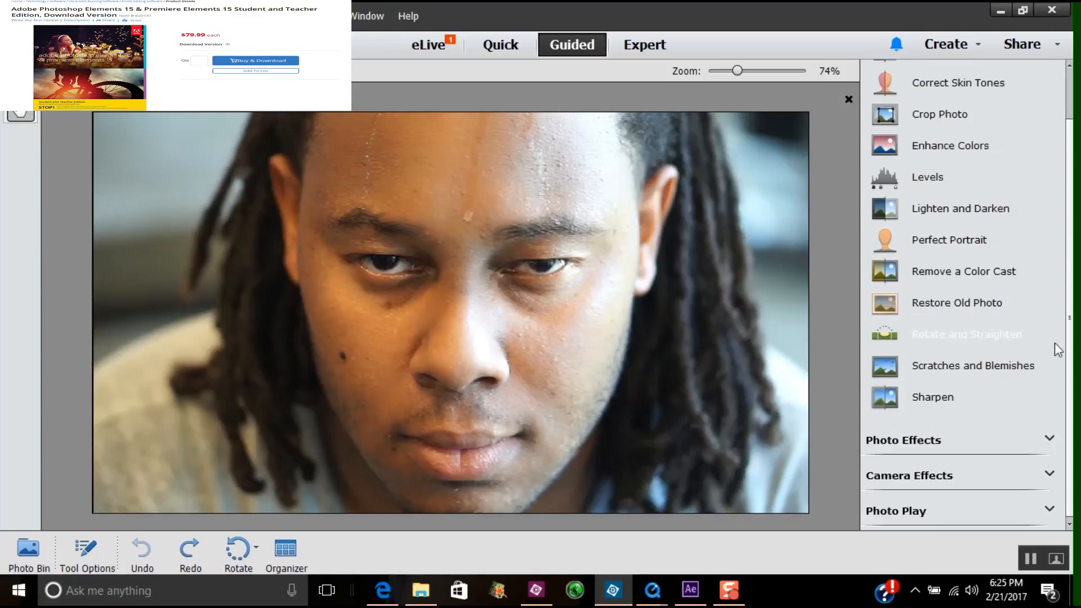
pyautogui.click(931, 438)
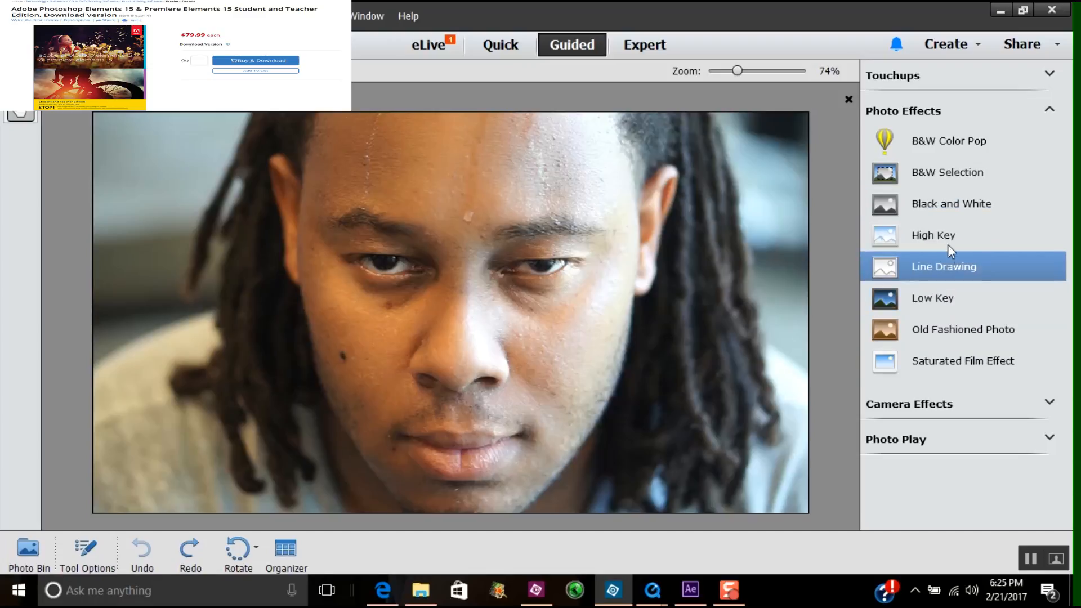
pyautogui.click(934, 300)
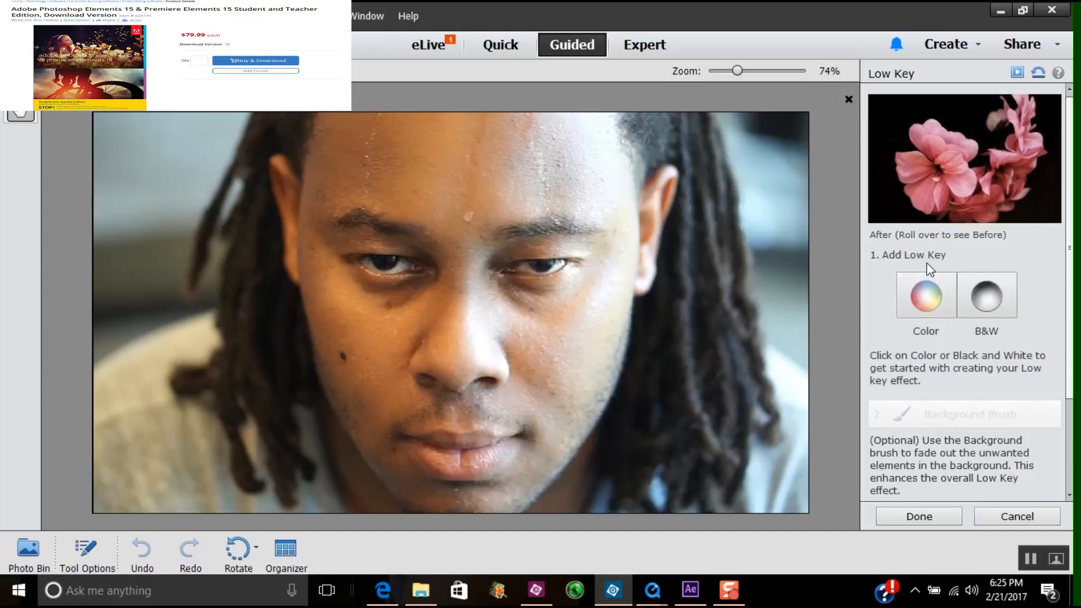
pyautogui.click(929, 301)
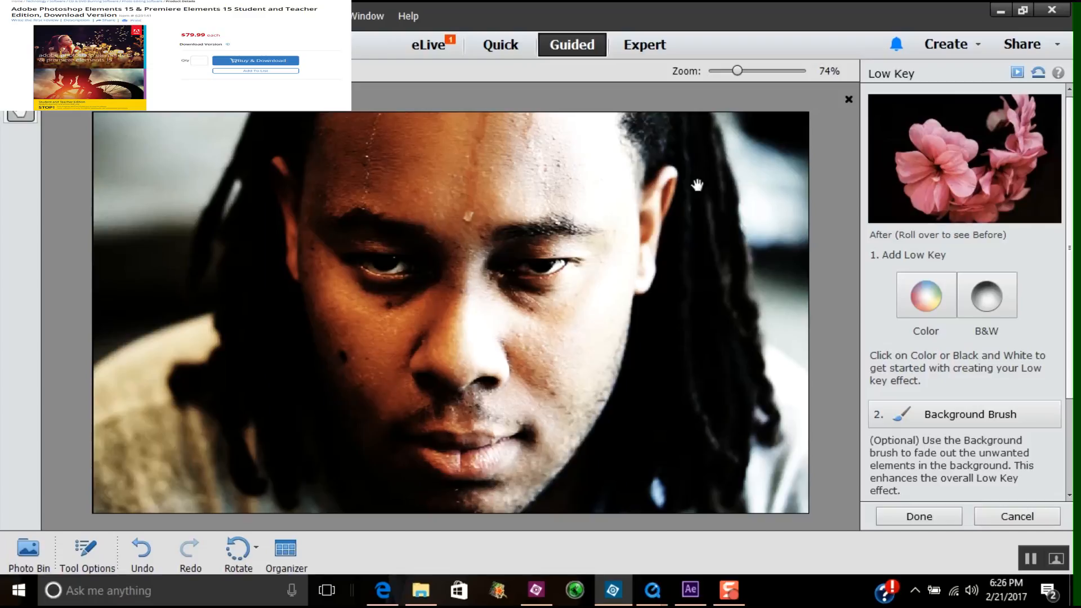
pyautogui.click(994, 295)
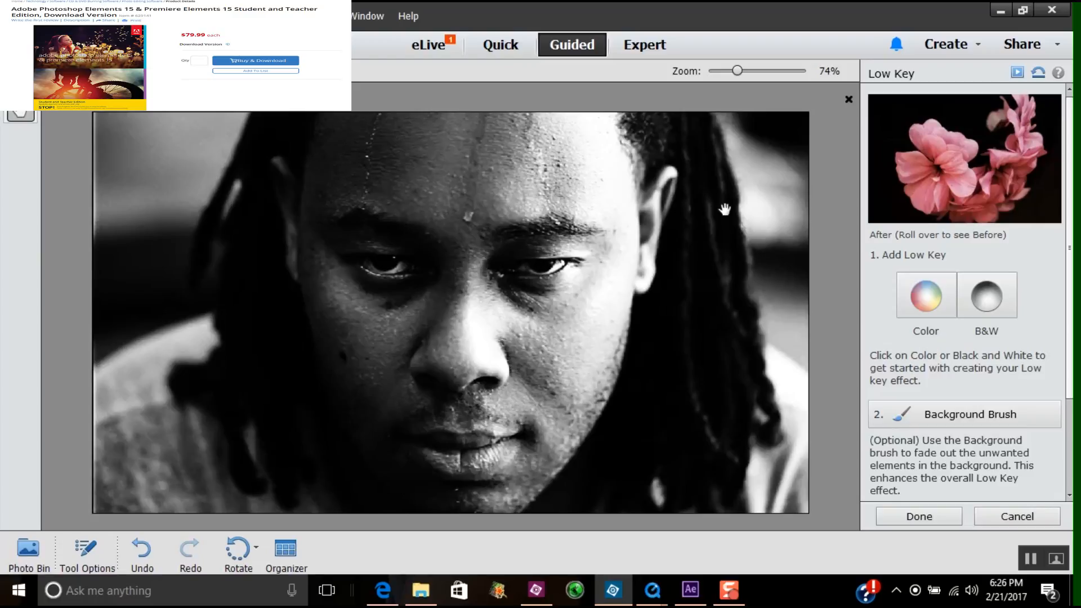
pyautogui.click(1012, 520)
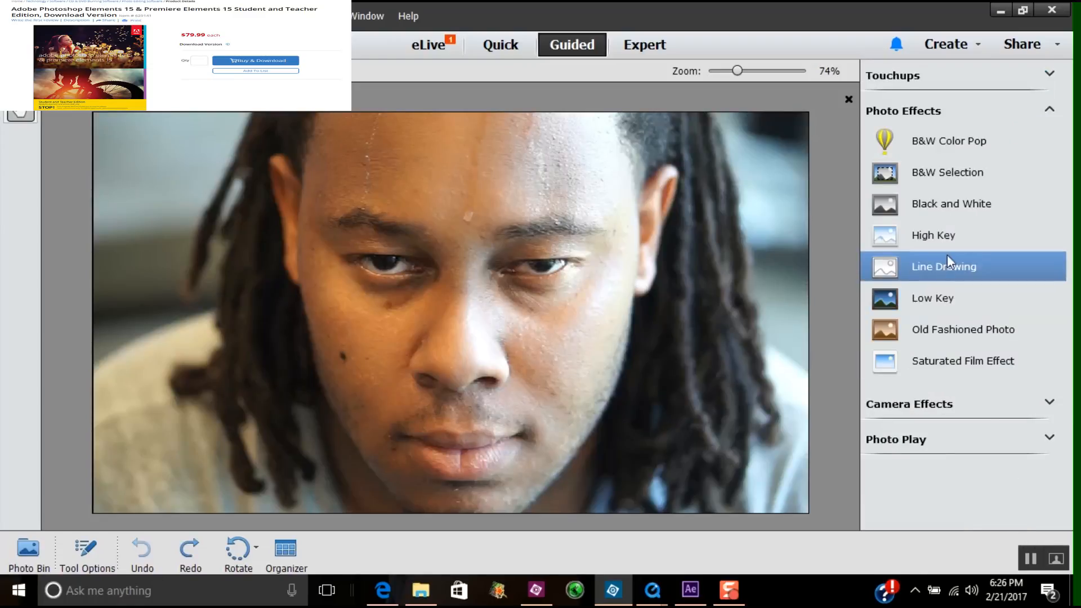
# Try only the Color version of the Low Key effect on the portrait and discard it.
pyautogui.click(945, 295)
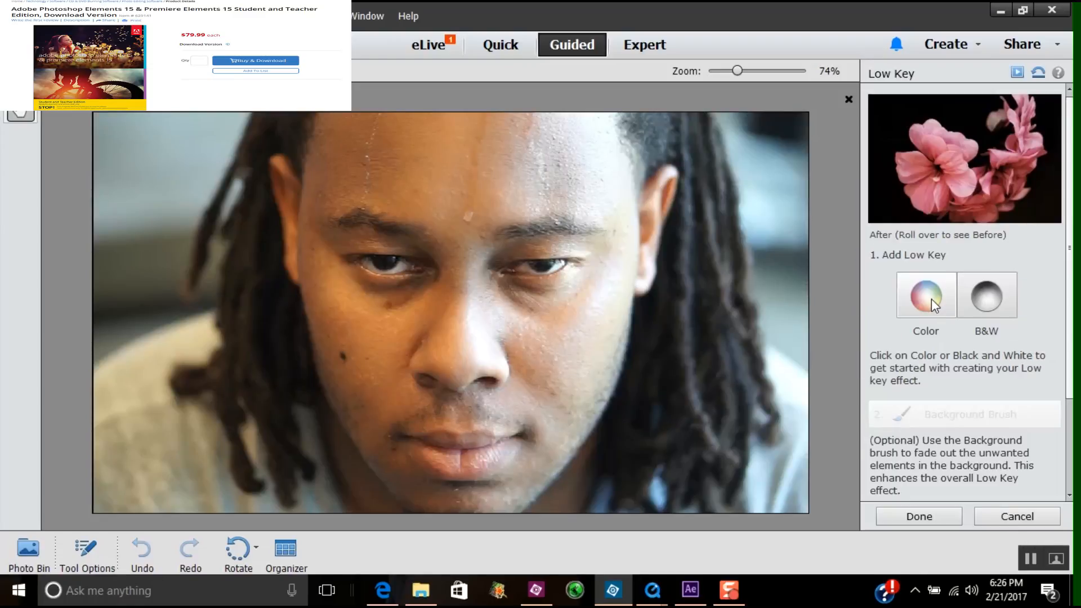
pyautogui.click(931, 300)
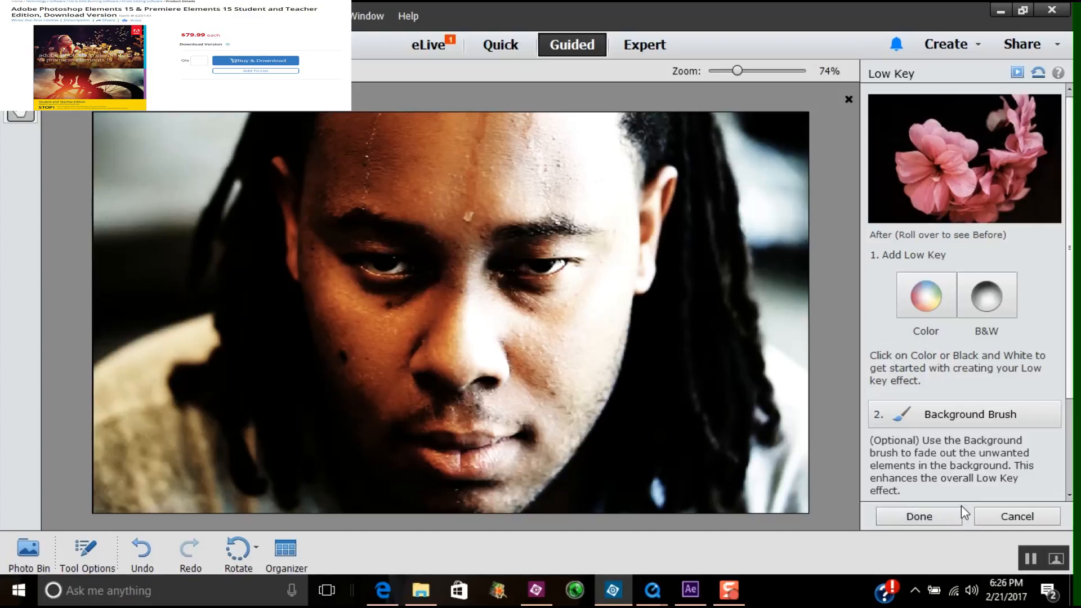
pyautogui.click(994, 513)
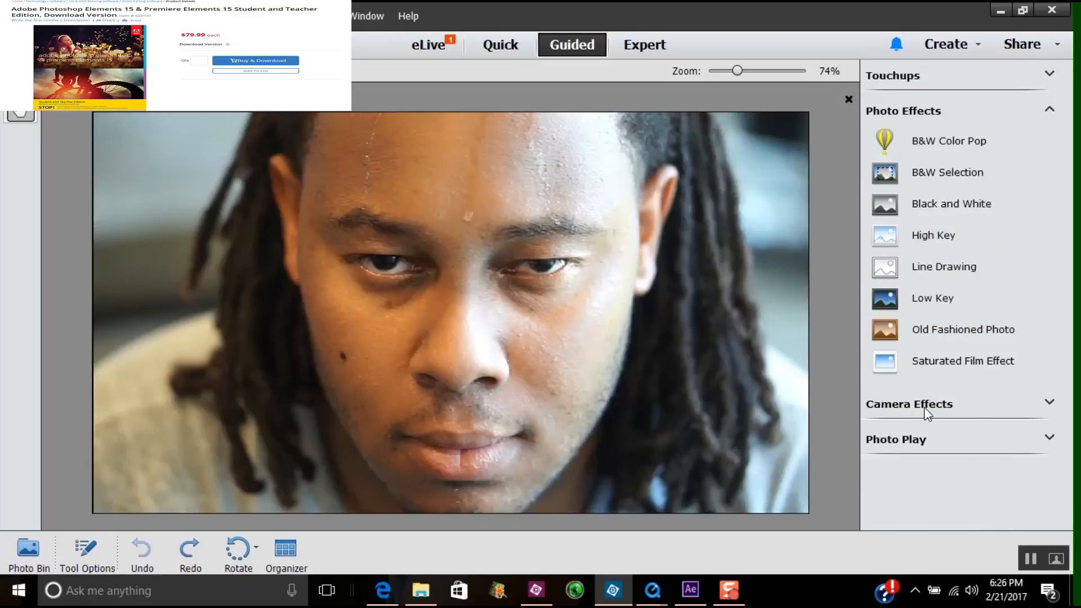
# Preview Poster Edges from the Filter Gallery with Edge Thickness 5, Edge Intensity 8 and Posterization 0.
pyautogui.click(286, 16)
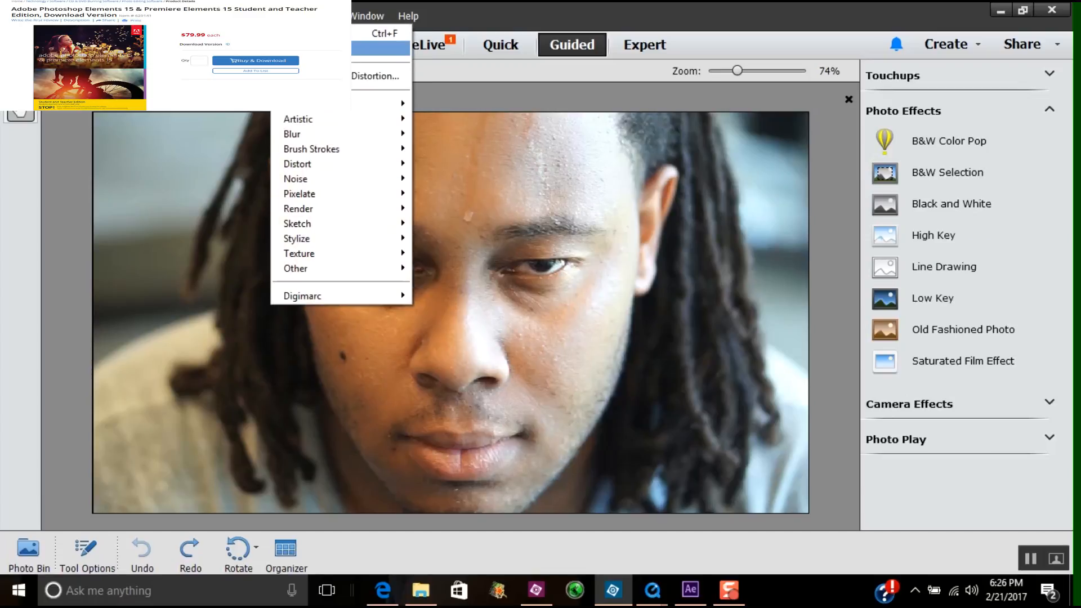
pyautogui.click(308, 48)
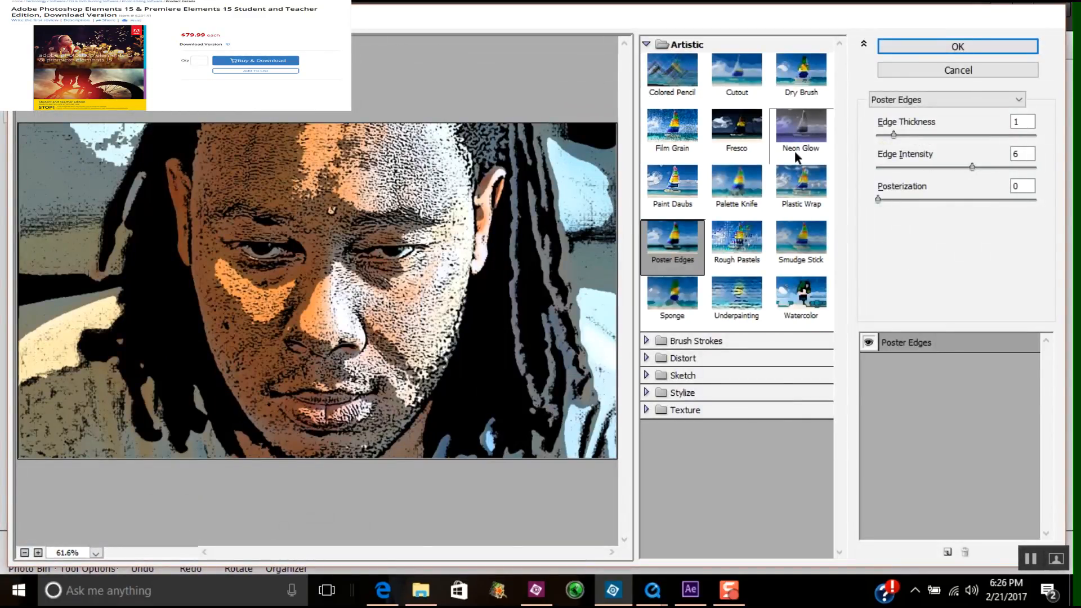
pyautogui.moveTo(879, 198); pyautogui.dragTo(986, 192)
pyautogui.moveTo(922, 159); pyautogui.dragTo(997, 163)
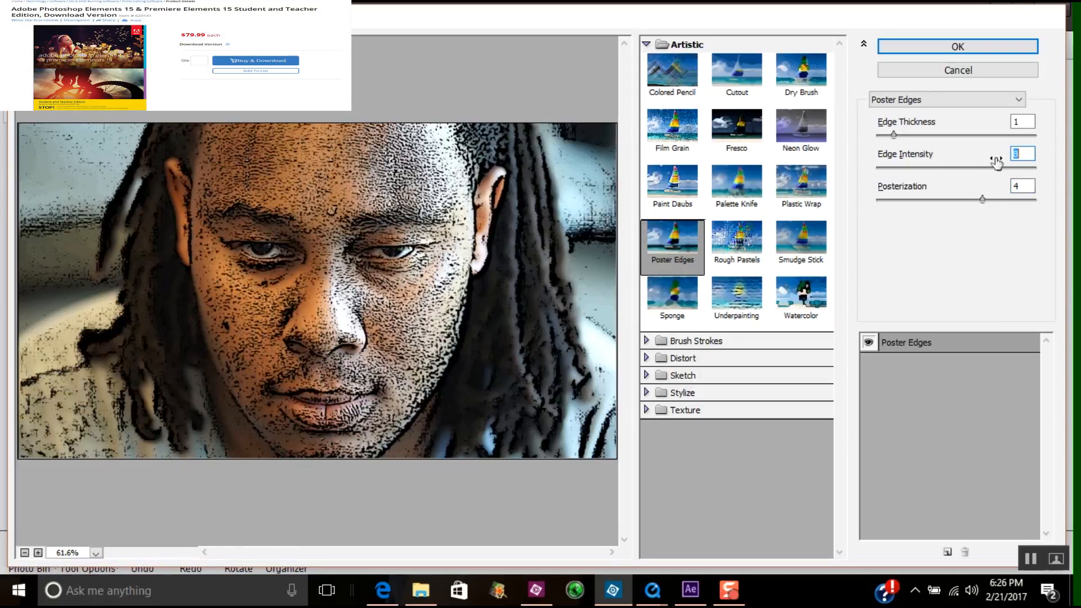
pyautogui.moveTo(893, 135); pyautogui.dragTo(970, 145)
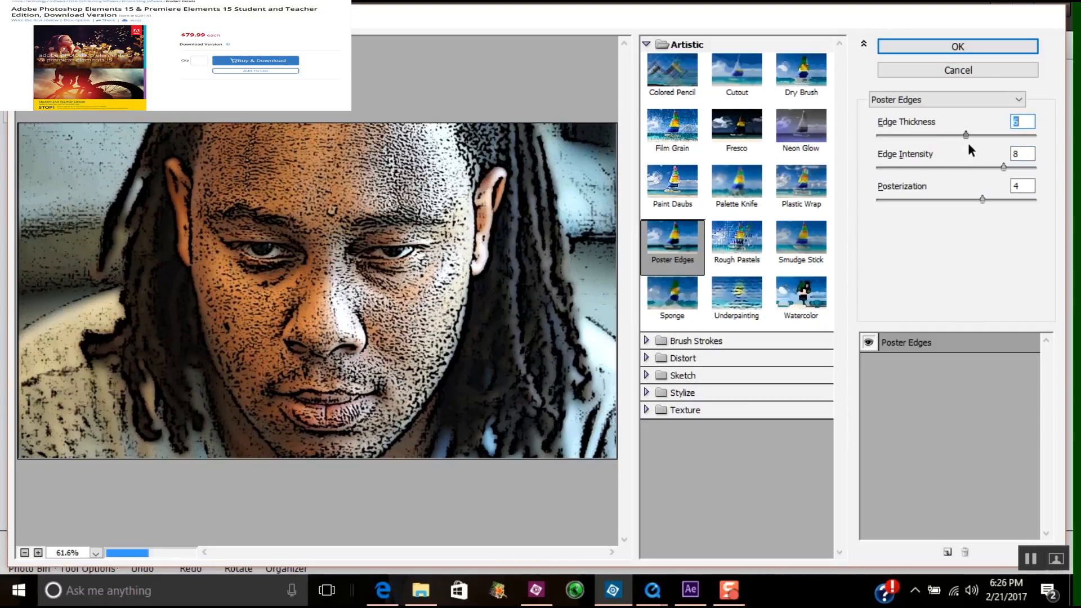
pyautogui.moveTo(982, 199); pyautogui.dragTo(870, 198)
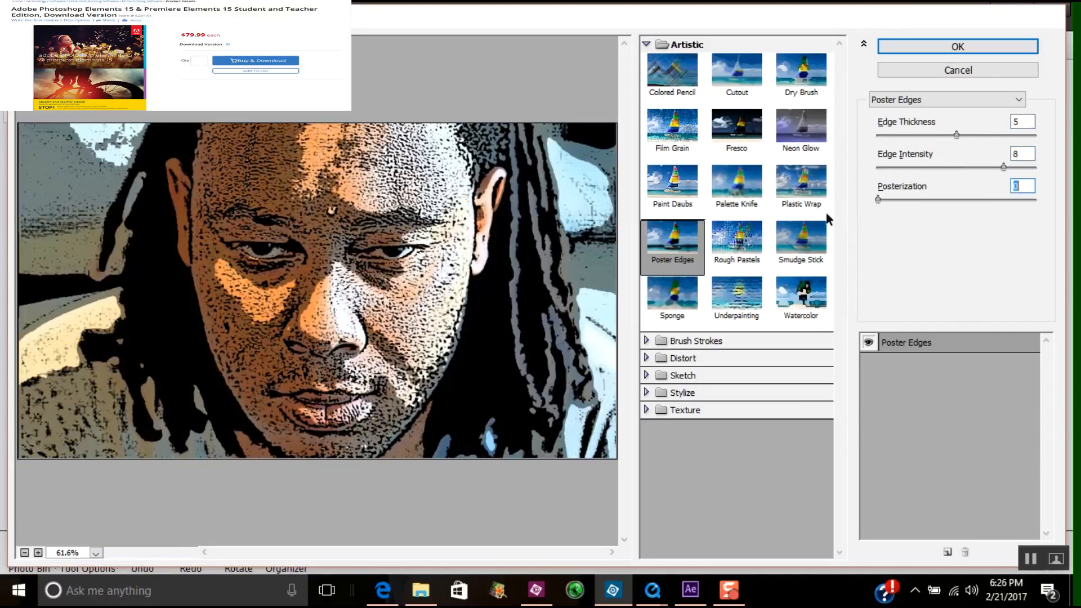
# Preview the artistic filters Rough Pastels, Paint Daubs, Sponge, Underpainting and Watercolor on the portrait, raising Watercolor's Shadow Intensity.
pyautogui.click(743, 243)
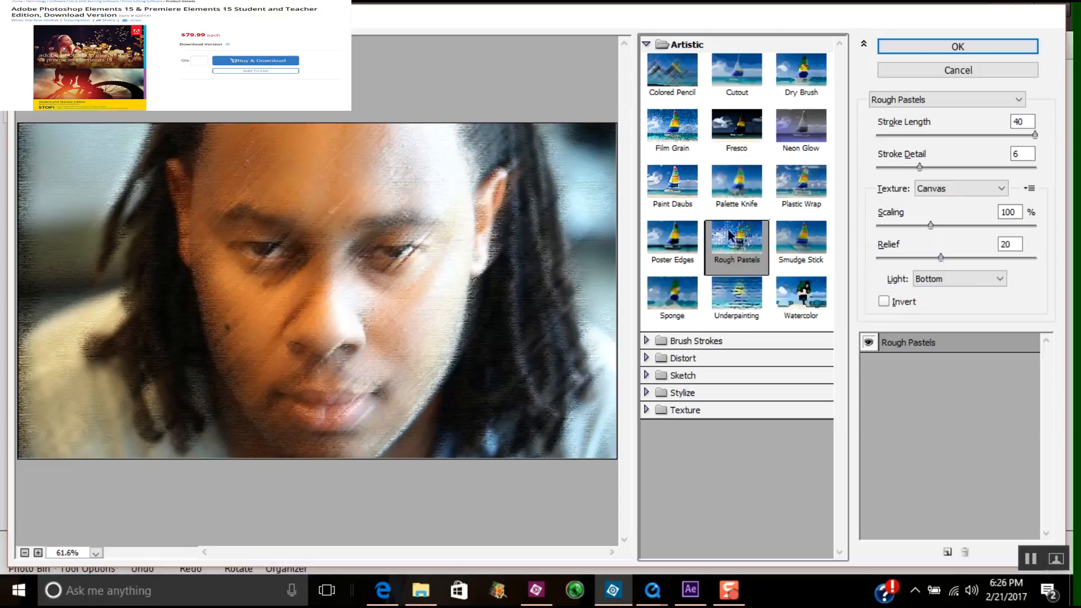
pyautogui.click(675, 197)
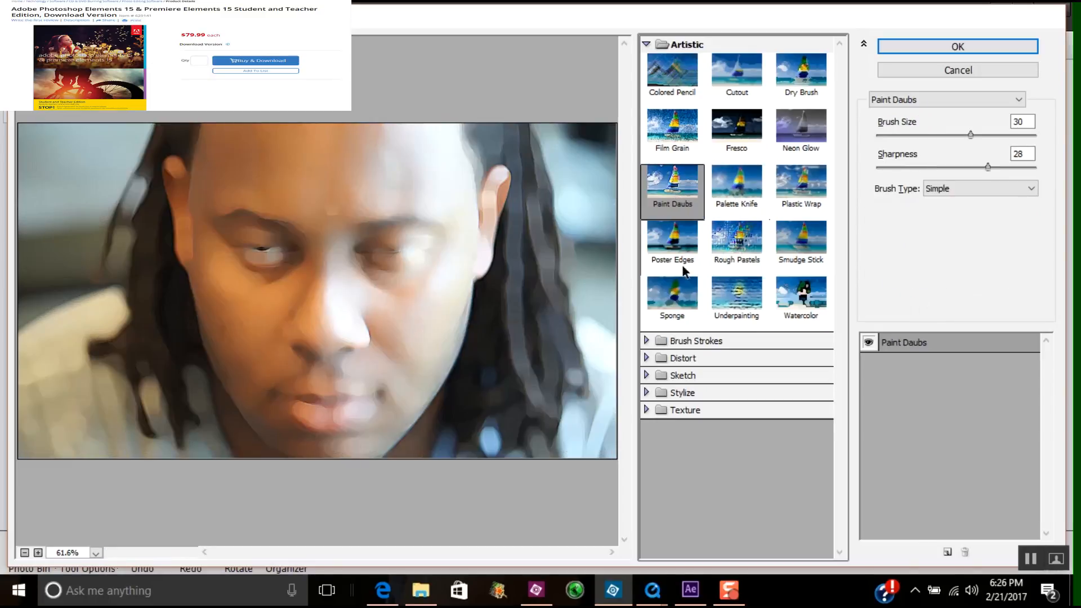
pyautogui.click(680, 299)
pyautogui.click(747, 296)
pyautogui.click(791, 299)
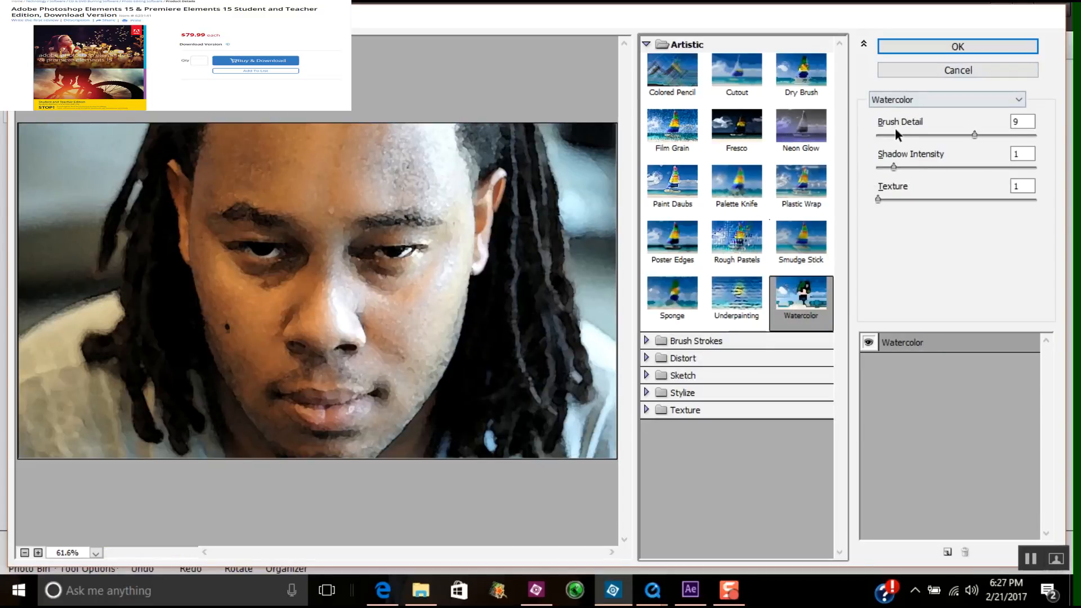
pyautogui.moveTo(878, 135); pyautogui.dragTo(941, 165)
# Preview the brush stroke filters Accented Edges, Angled Strokes, Dark Strokes, Ink Outlines, Sprayed Strokes and Sumi-e on the portrait.
pyautogui.click(675, 339)
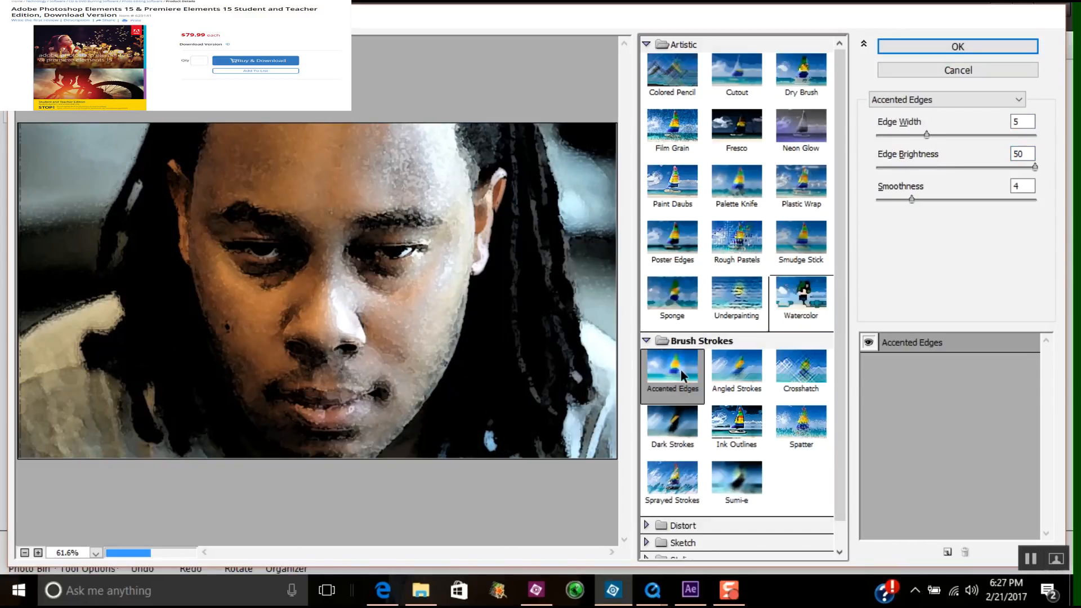
pyautogui.click(681, 371)
pyautogui.click(737, 371)
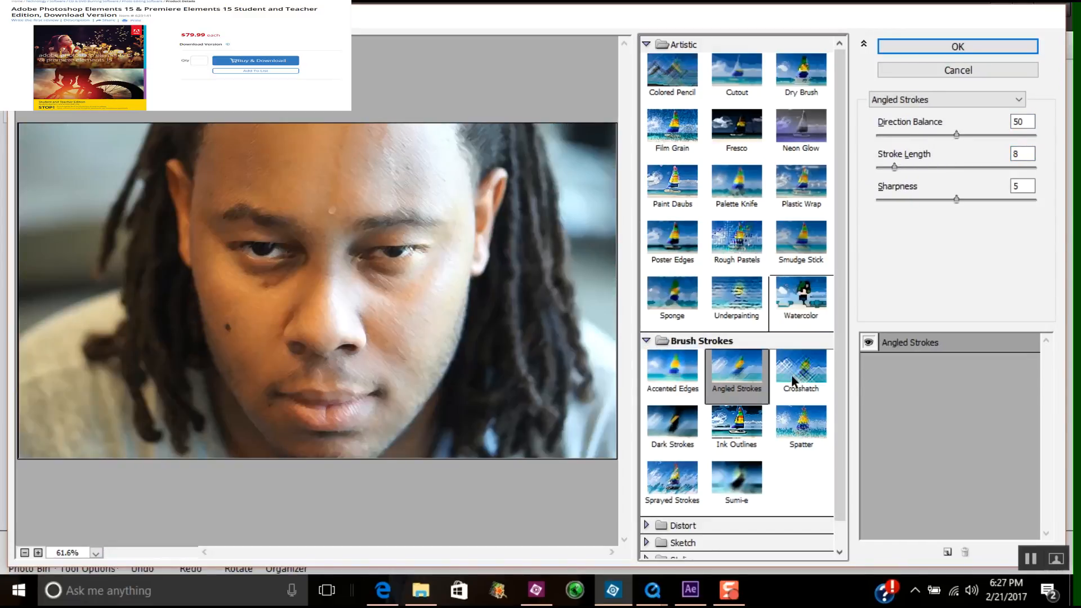
pyautogui.click(688, 425)
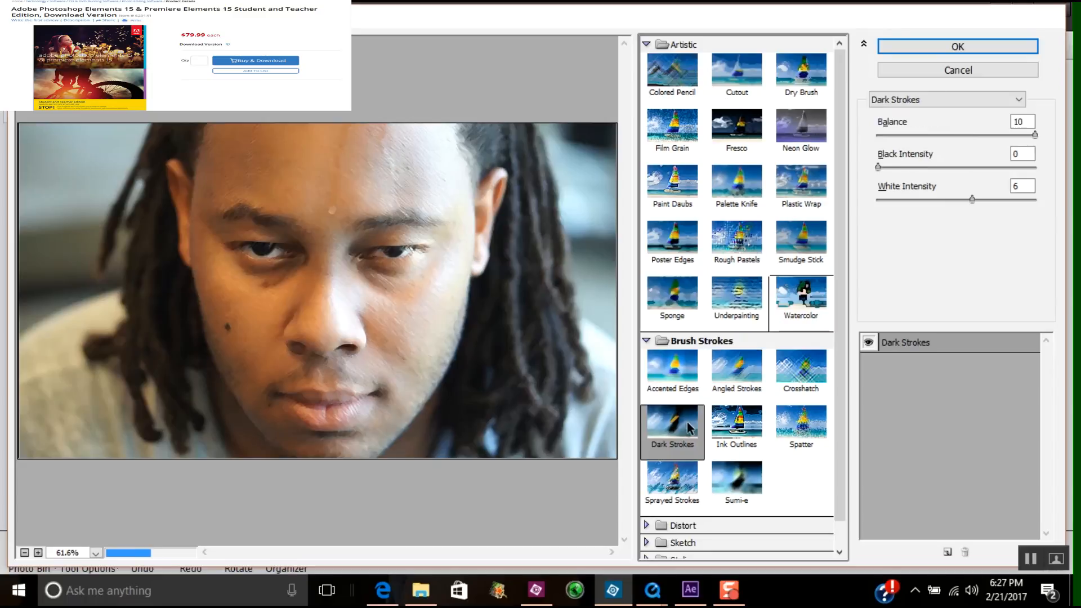
pyautogui.click(725, 433)
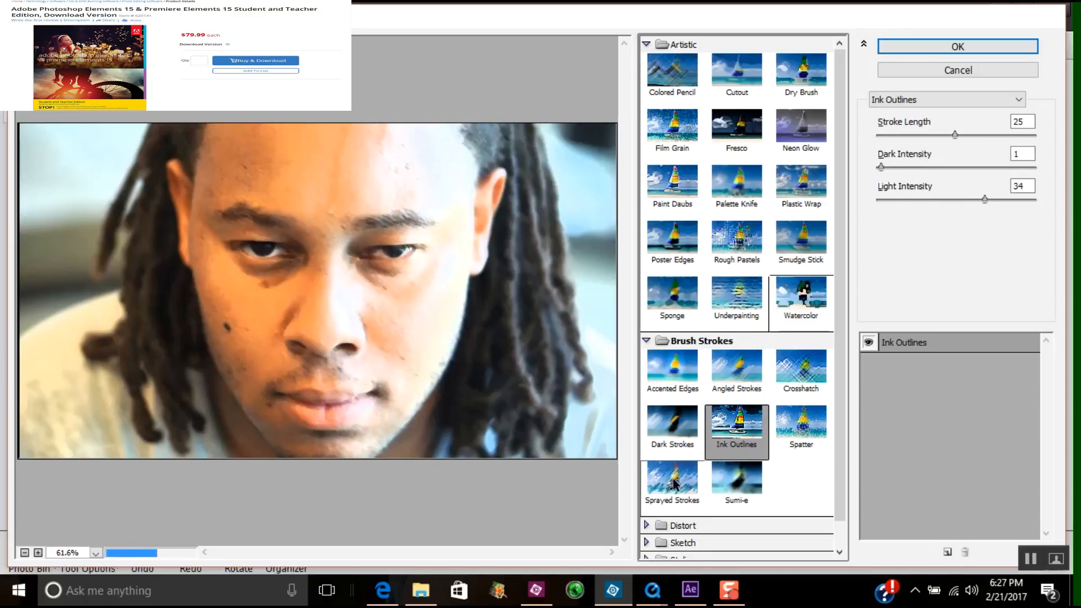
pyautogui.click(677, 483)
pyautogui.click(725, 486)
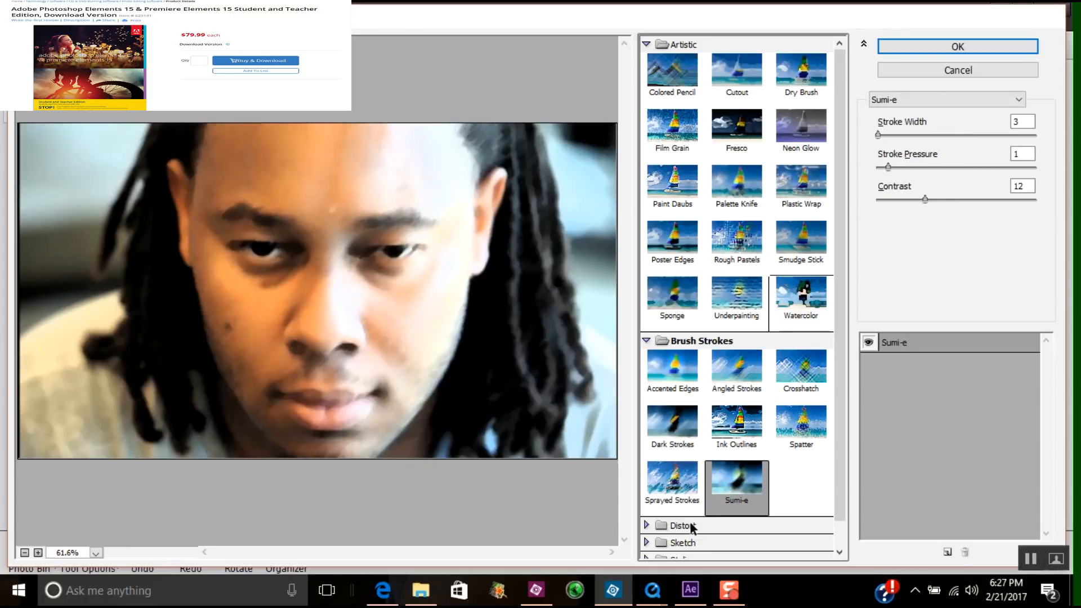
# Preview the Chalk & Charcoal sketch filter on the portrait with Charcoal Area 17, Chalk Area 6 and Stroke Pressure 2.
pyautogui.click(691, 525)
pyautogui.scroll(-3, 832, 438)
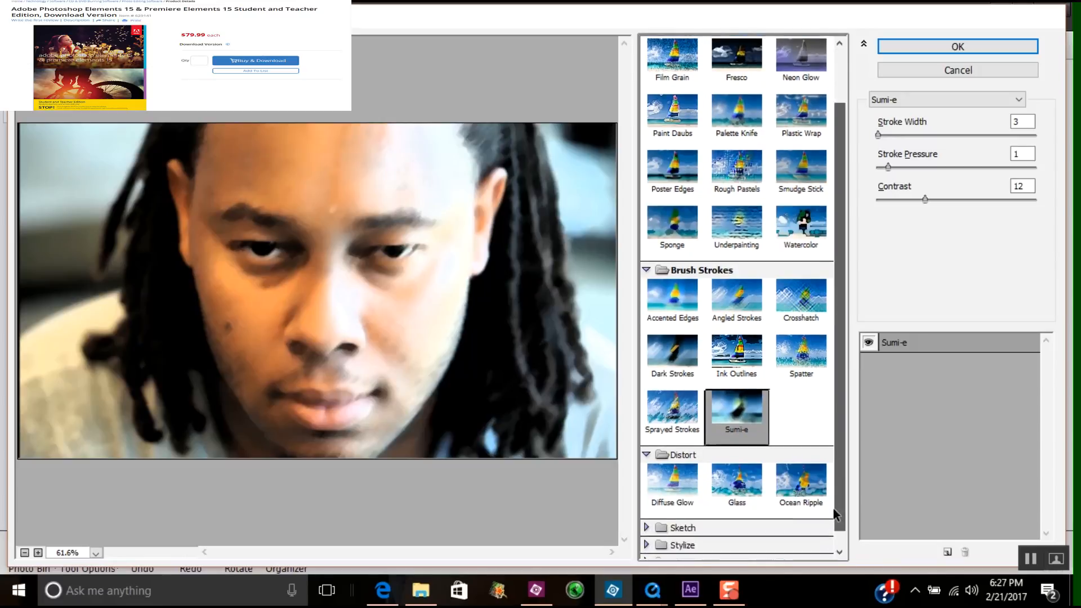
pyautogui.click(685, 521)
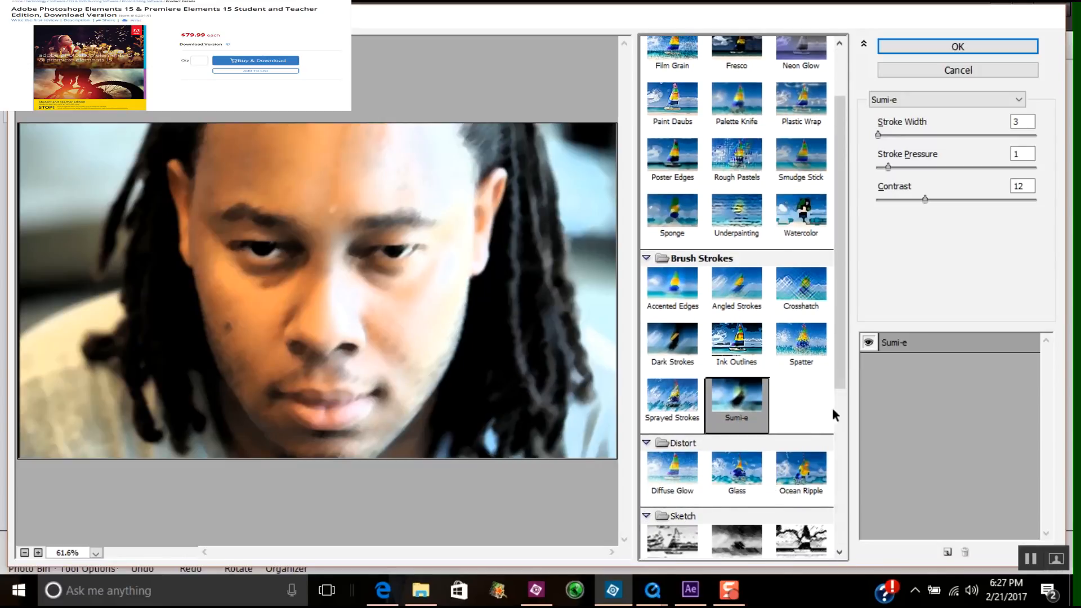
pyautogui.moveTo(843, 378); pyautogui.dragTo(842, 462)
pyautogui.click(744, 406)
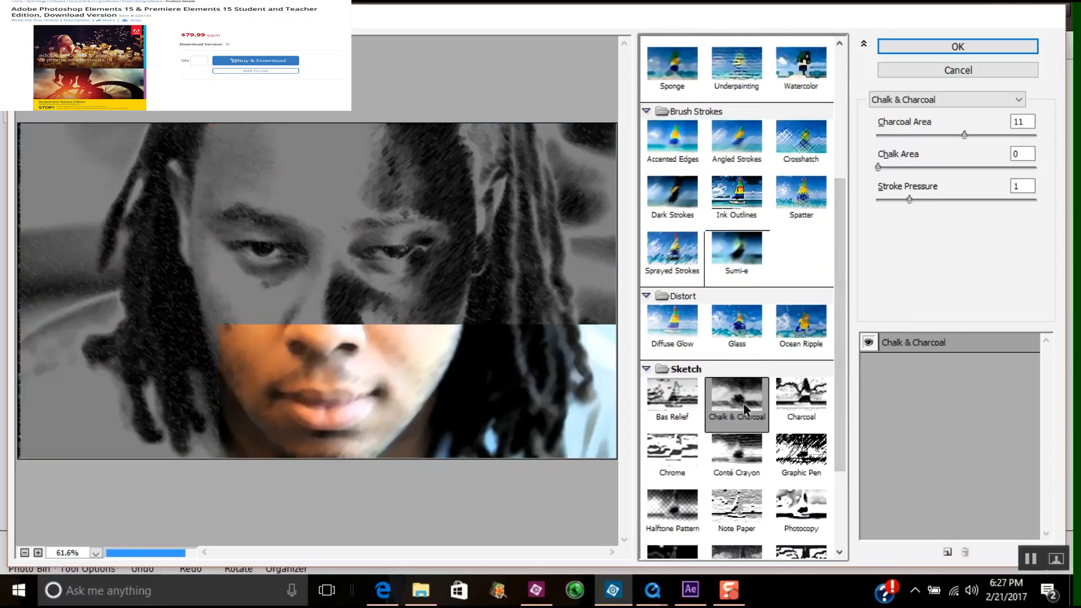
pyautogui.click(880, 136)
pyautogui.moveTo(880, 135); pyautogui.dragTo(1012, 133)
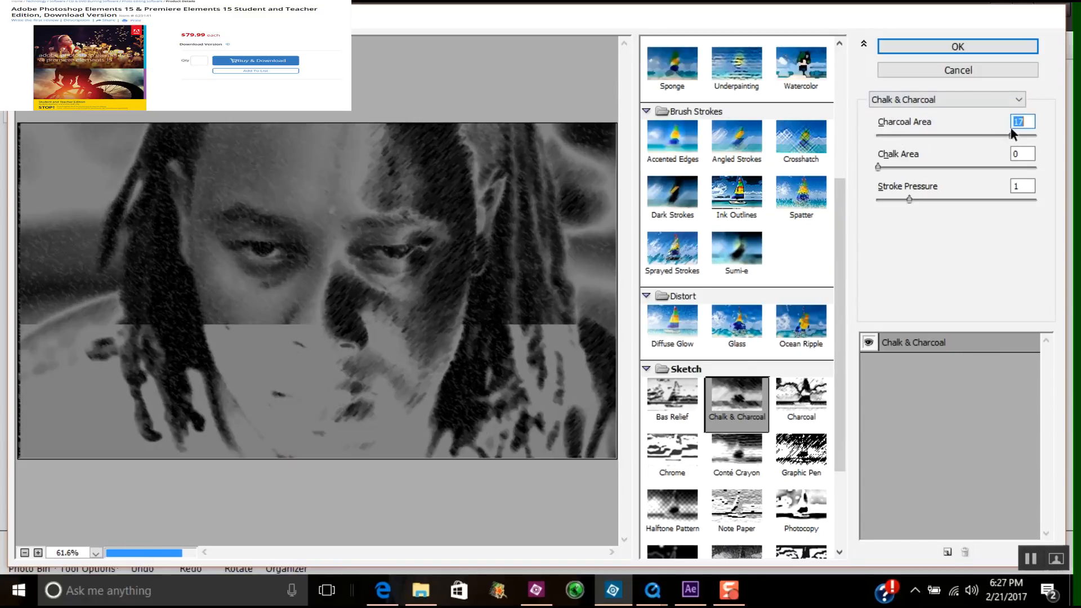
pyautogui.moveTo(887, 168)
pyautogui.mouseDown()
pyautogui.moveTo(971, 164)
pyautogui.moveTo(925, 167)
pyautogui.moveTo(952, 201)
pyautogui.moveTo(931, 199)
pyautogui.mouseUp()
pyautogui.click(910, 197)
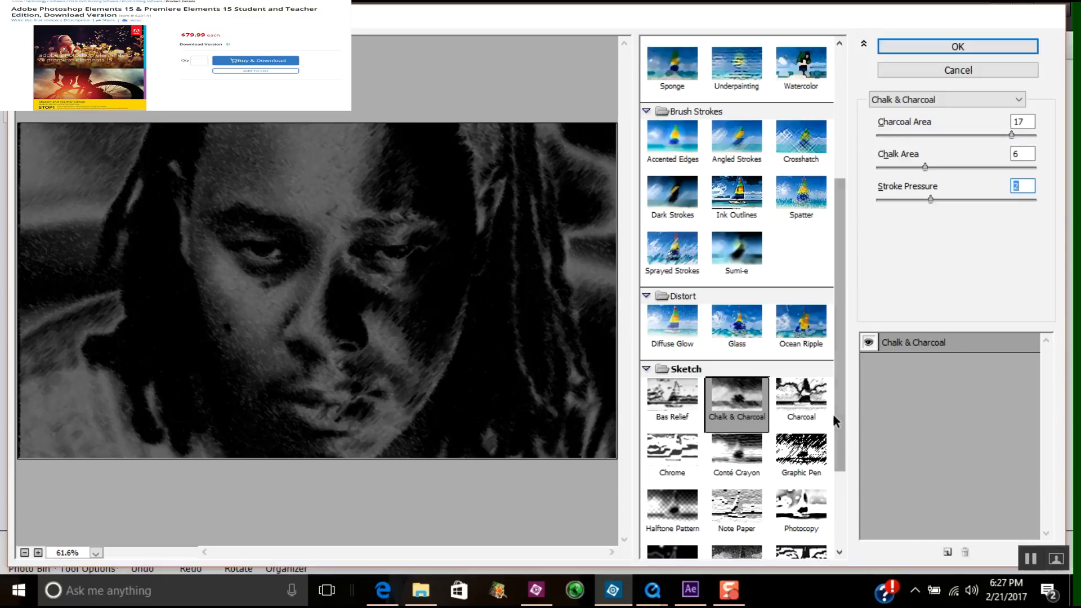
# Preview the Conté Crayon sketch filter on the portrait with Foreground Level 3 and Background Level 6.
pyautogui.scroll(-3, 833, 414)
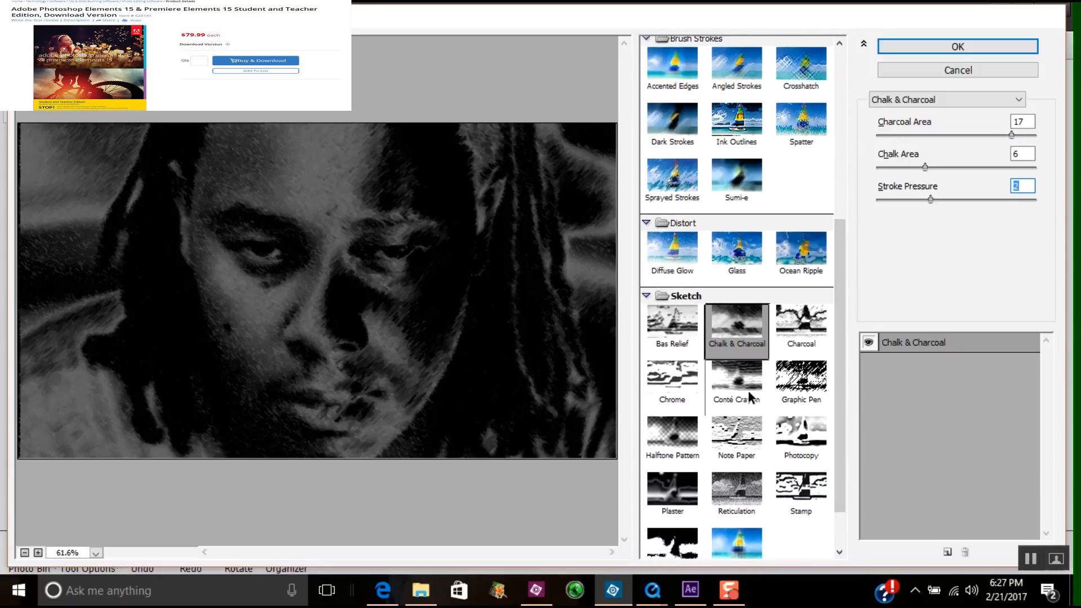
pyautogui.click(749, 391)
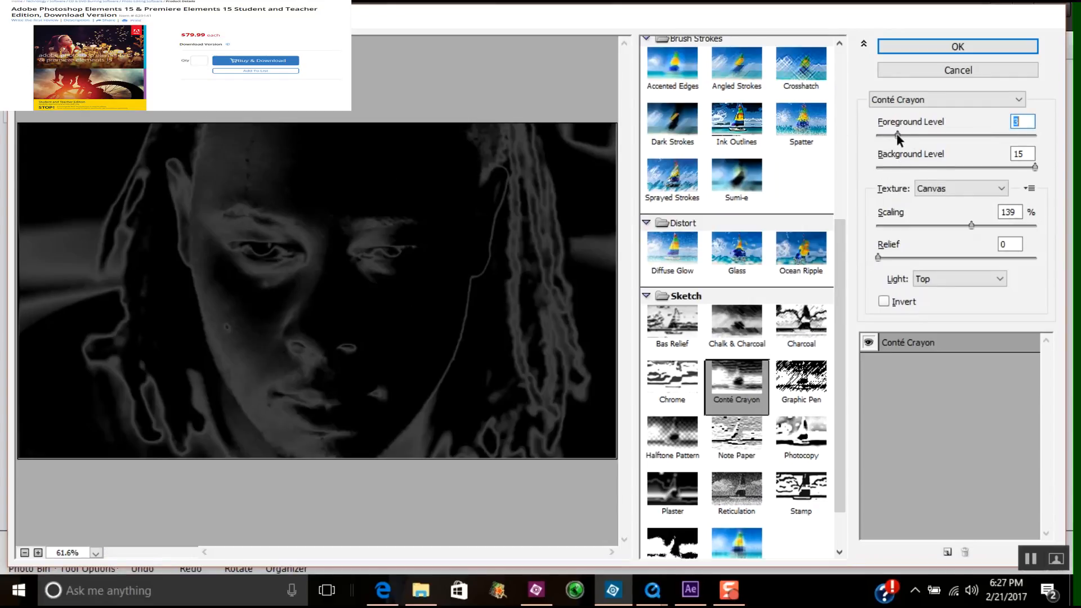
pyautogui.moveTo(924, 171)
pyautogui.mouseDown()
pyautogui.moveTo(896, 168)
pyautogui.moveTo(934, 165)
pyautogui.mouseUp()
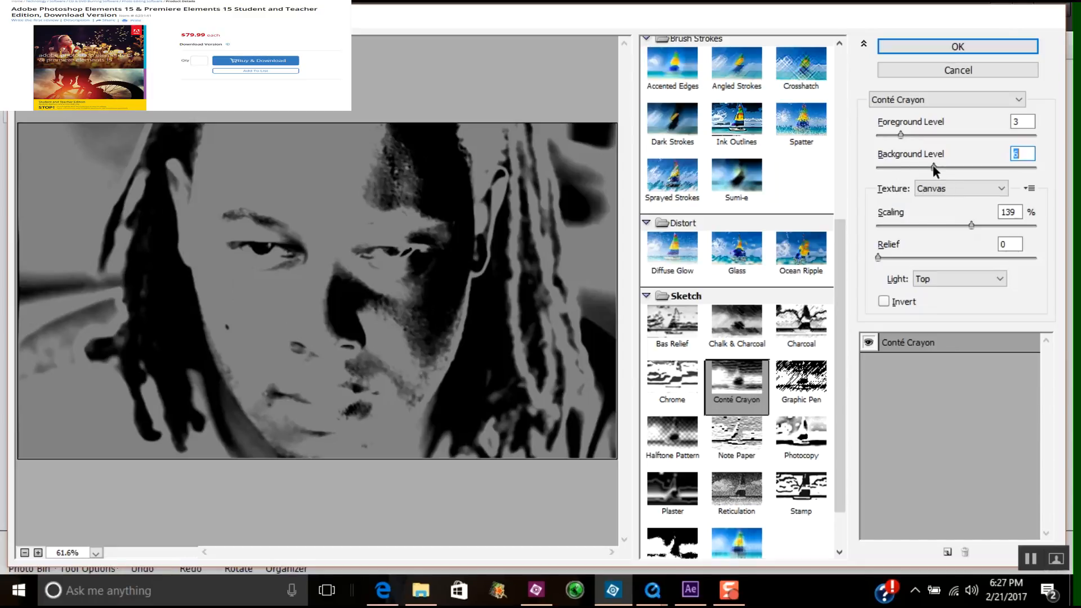
# Try the Note Paper filter with Image Balance 24, Graininess 4 and Relief 1, and leave the Filter Gallery without applying anything.
pyautogui.click(731, 428)
pyautogui.moveTo(906, 135); pyautogui.dragTo(954, 136)
pyautogui.moveTo(877, 167); pyautogui.dragTo(884, 192)
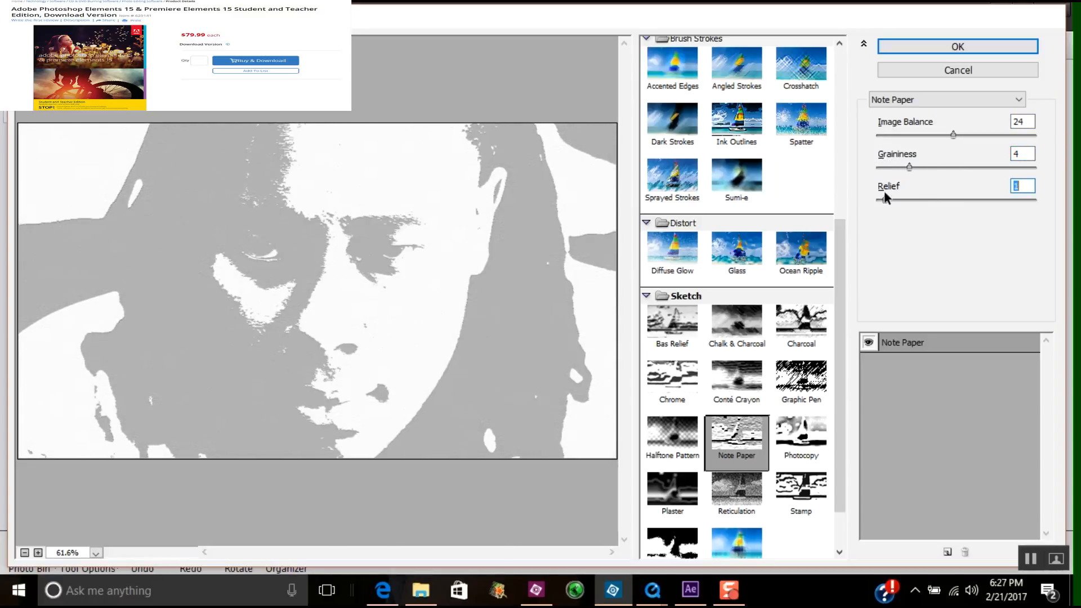
pyautogui.click(938, 73)
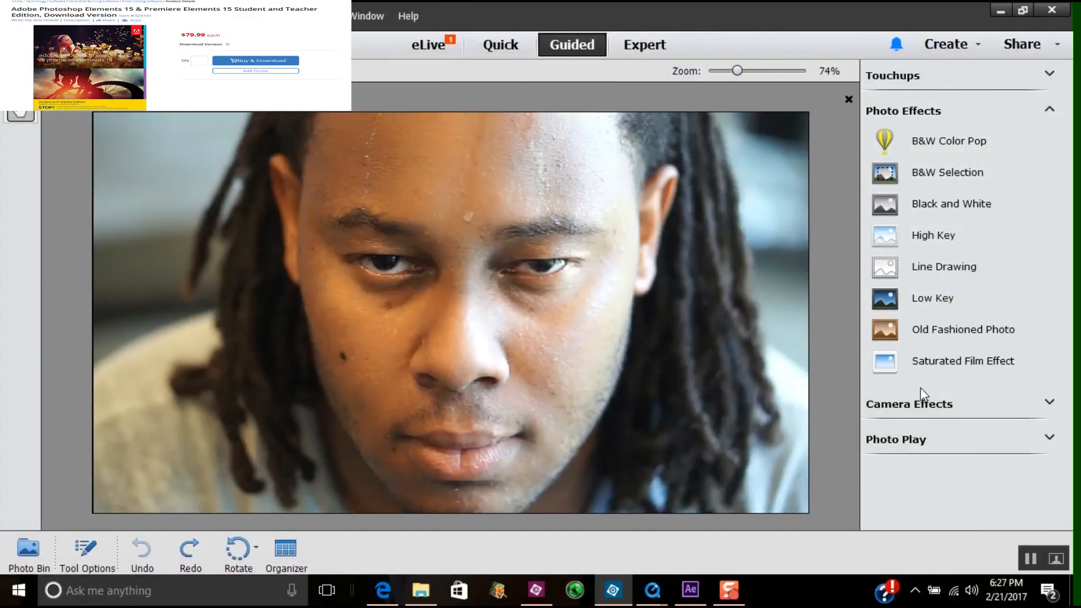
# Start the guided Zoom Burst camera effect on the portrait and add one zoom burst.
pyautogui.click(901, 411)
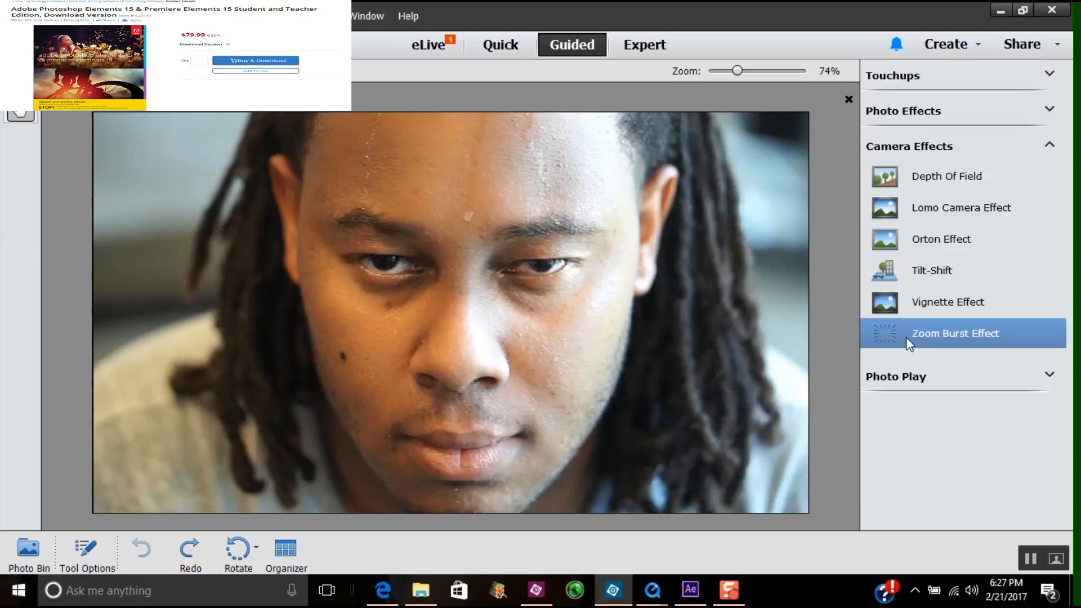
pyautogui.click(907, 336)
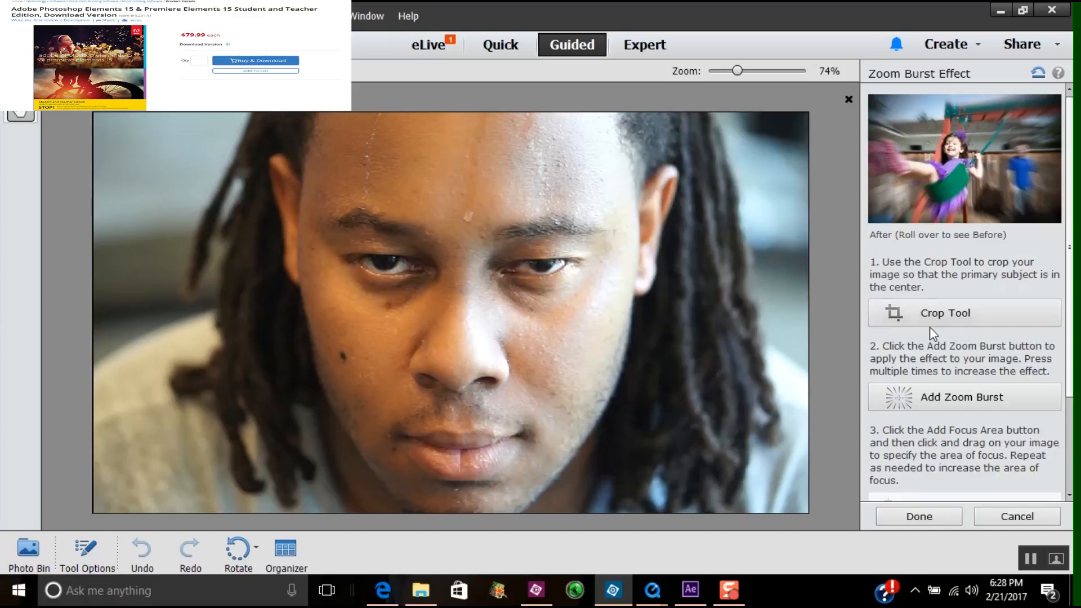
pyautogui.click(918, 397)
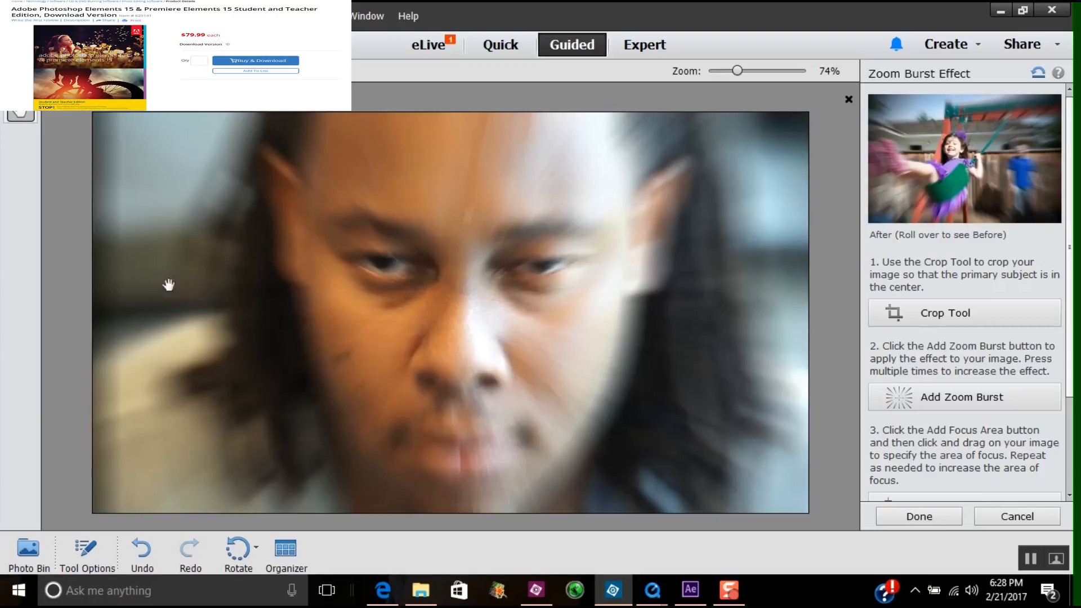
# Add focus areas over the forehead, eyes, nose, mouth, cheeks, jaw and both ears to sharpen the face, and finish the Zoom Burst effect.
pyautogui.moveTo(1069, 254); pyautogui.dragTo(1069, 280)
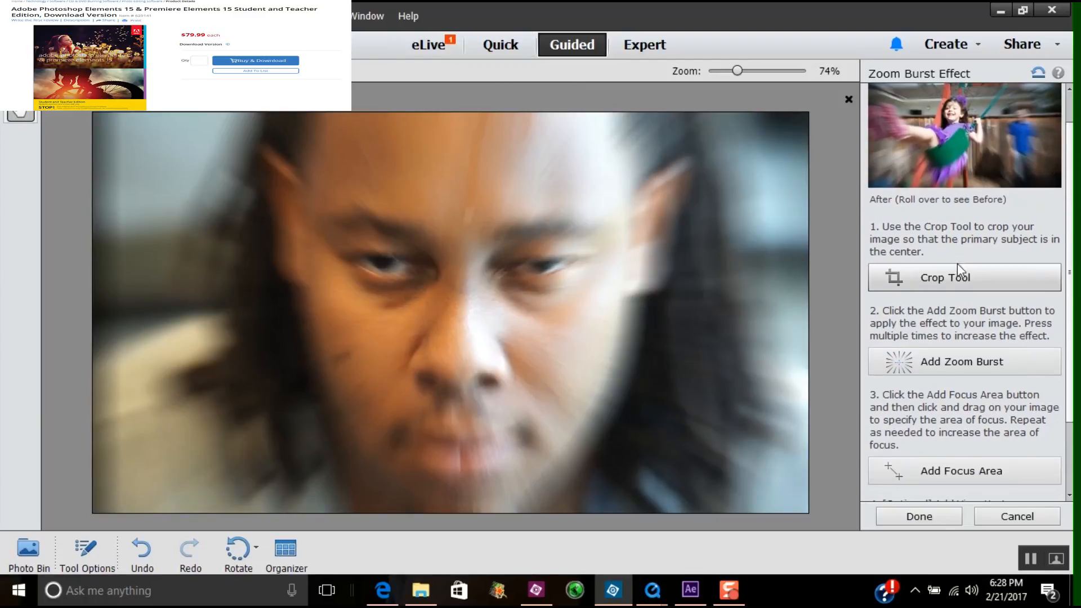
pyautogui.click(923, 480)
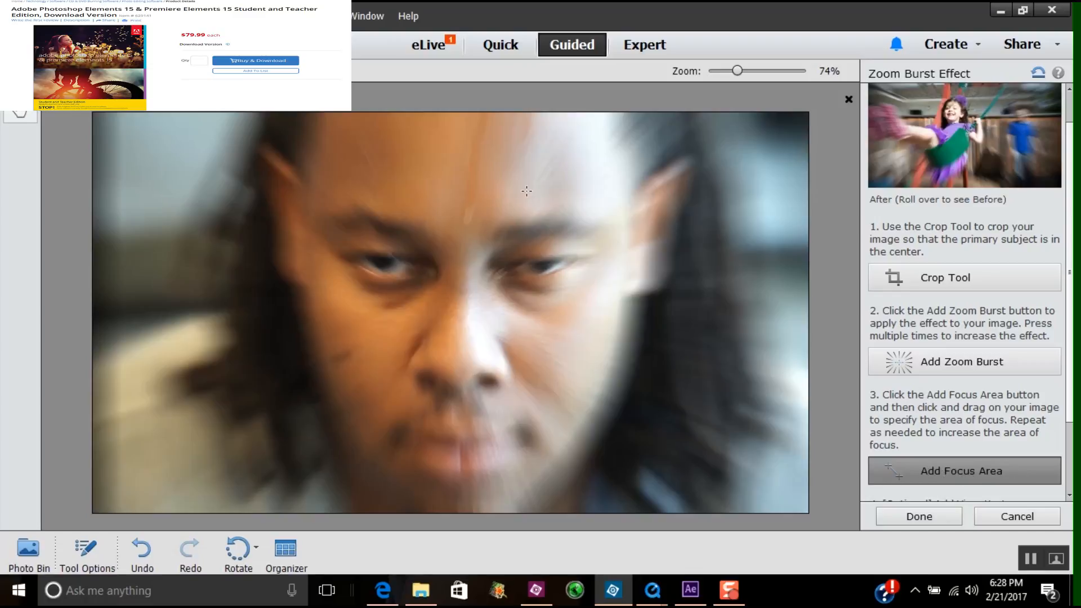
pyautogui.moveTo(516, 163); pyautogui.dragTo(533, 285)
pyautogui.moveTo(433, 204); pyautogui.dragTo(476, 348)
pyautogui.moveTo(436, 310); pyautogui.dragTo(478, 372)
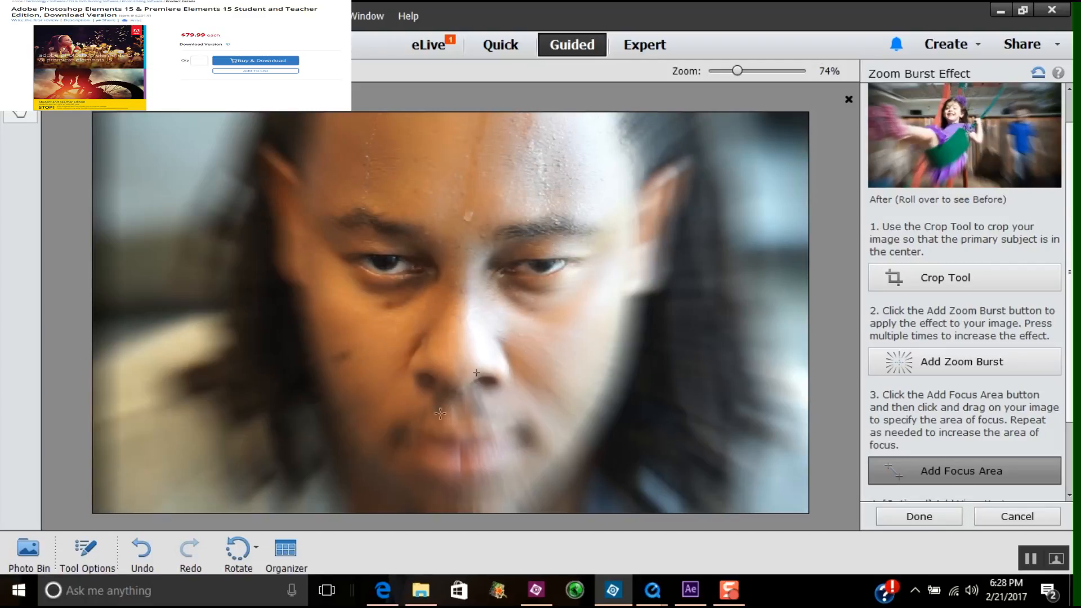
pyautogui.moveTo(463, 442); pyautogui.dragTo(575, 492)
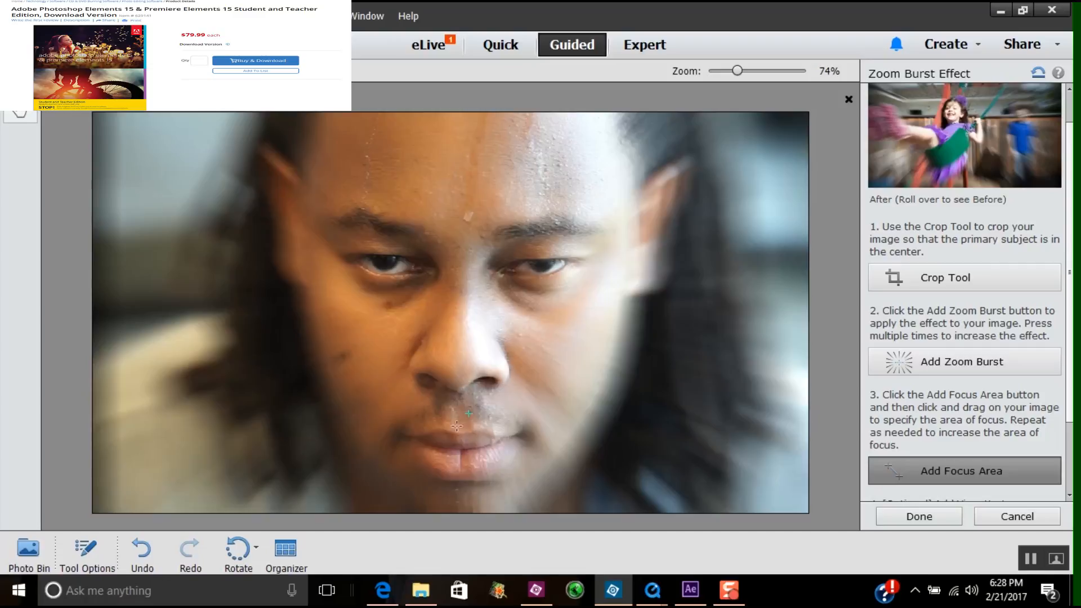
pyautogui.moveTo(360, 316); pyautogui.dragTo(423, 490)
pyautogui.moveTo(522, 497); pyautogui.dragTo(618, 352)
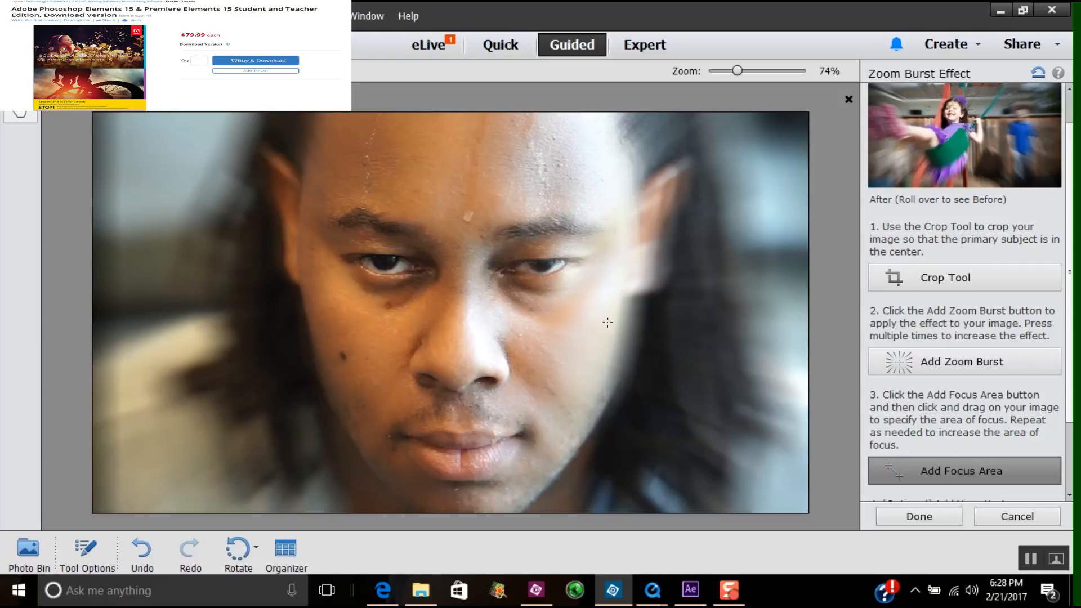
pyautogui.moveTo(645, 235); pyautogui.dragTo(603, 151)
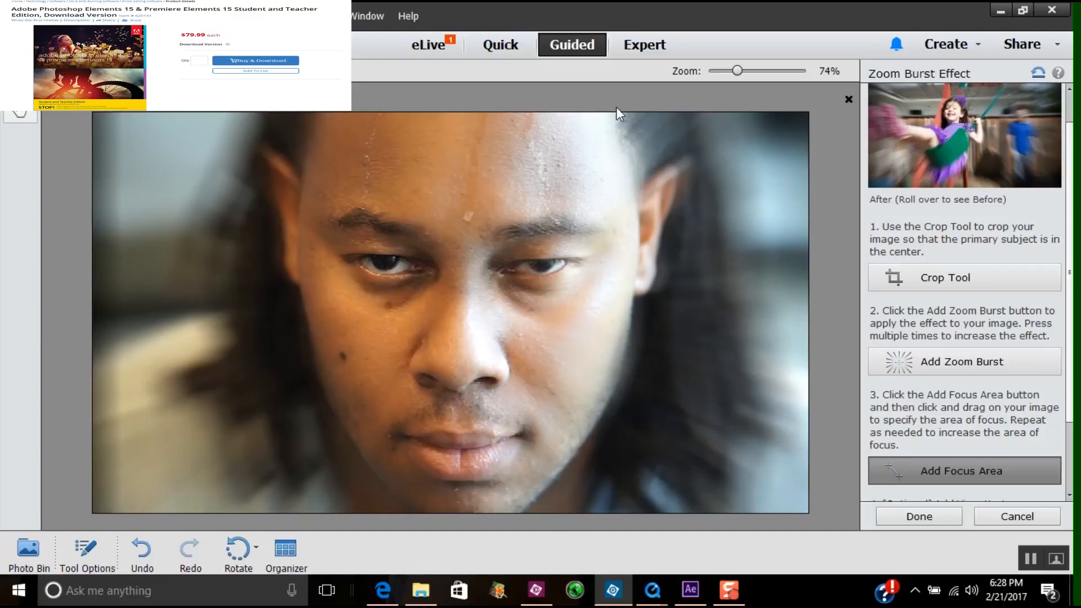
pyautogui.moveTo(329, 146)
pyautogui.mouseDown()
pyautogui.moveTo(287, 180)
pyautogui.moveTo(303, 204)
pyautogui.moveTo(295, 249)
pyautogui.moveTo(333, 313)
pyautogui.mouseUp()
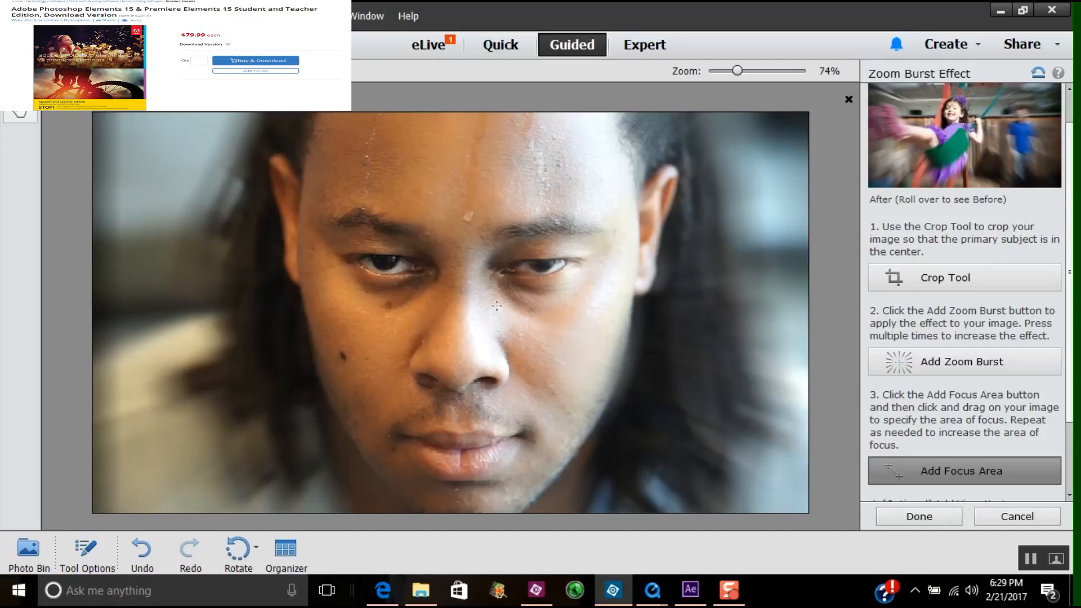
pyautogui.moveTo(986, 120)
pyautogui.click(932, 515)
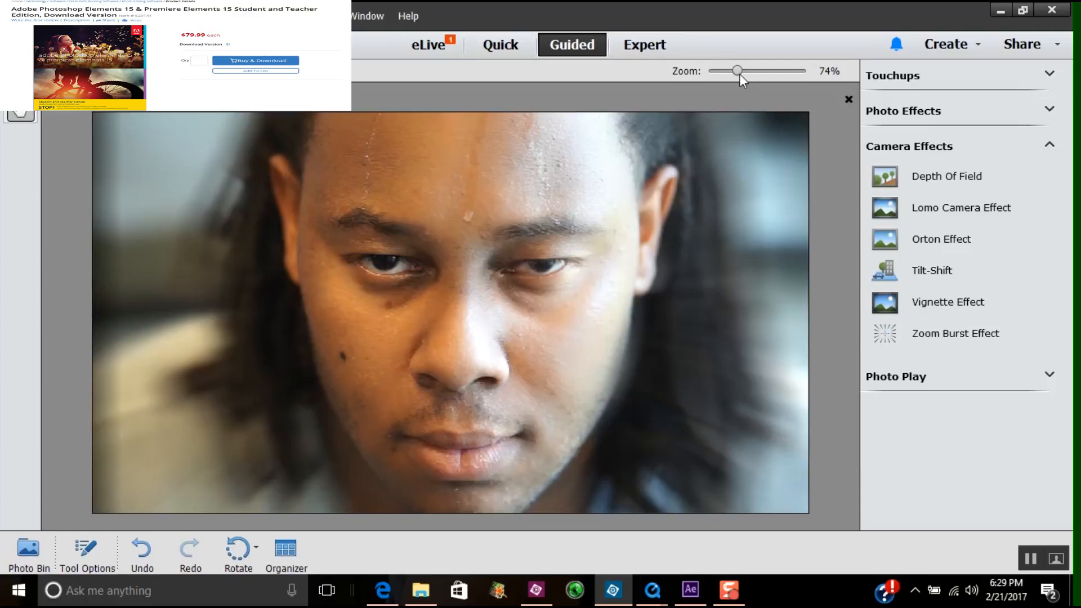
pyautogui.moveTo(739, 72); pyautogui.dragTo(737, 70)
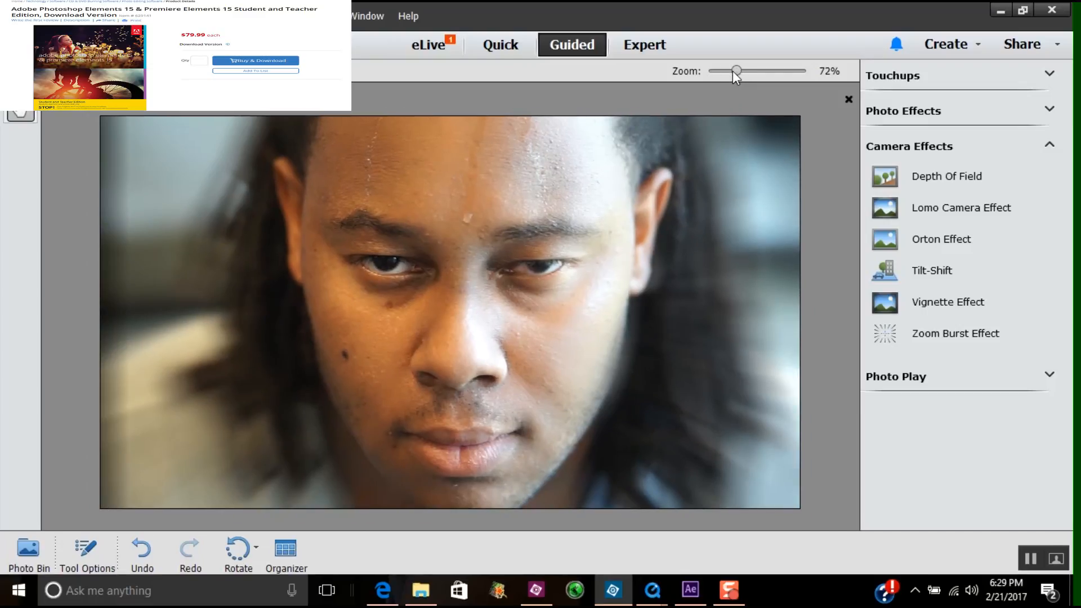